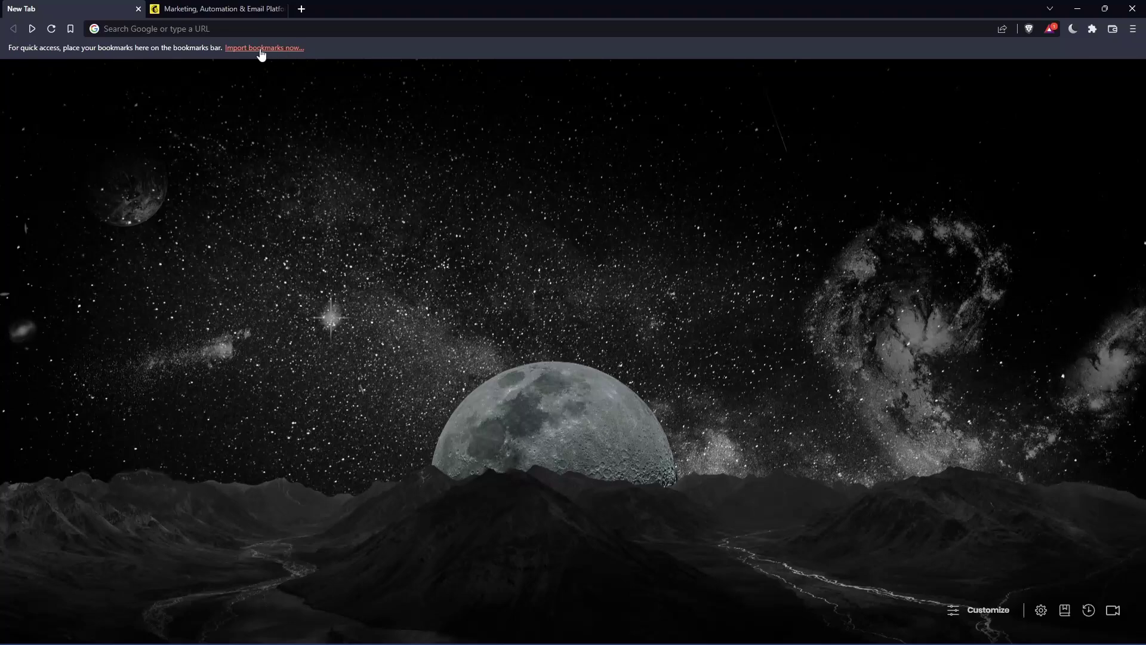
Step: Enter mailchimp.com in Brave's address bar
left_click(241, 33)
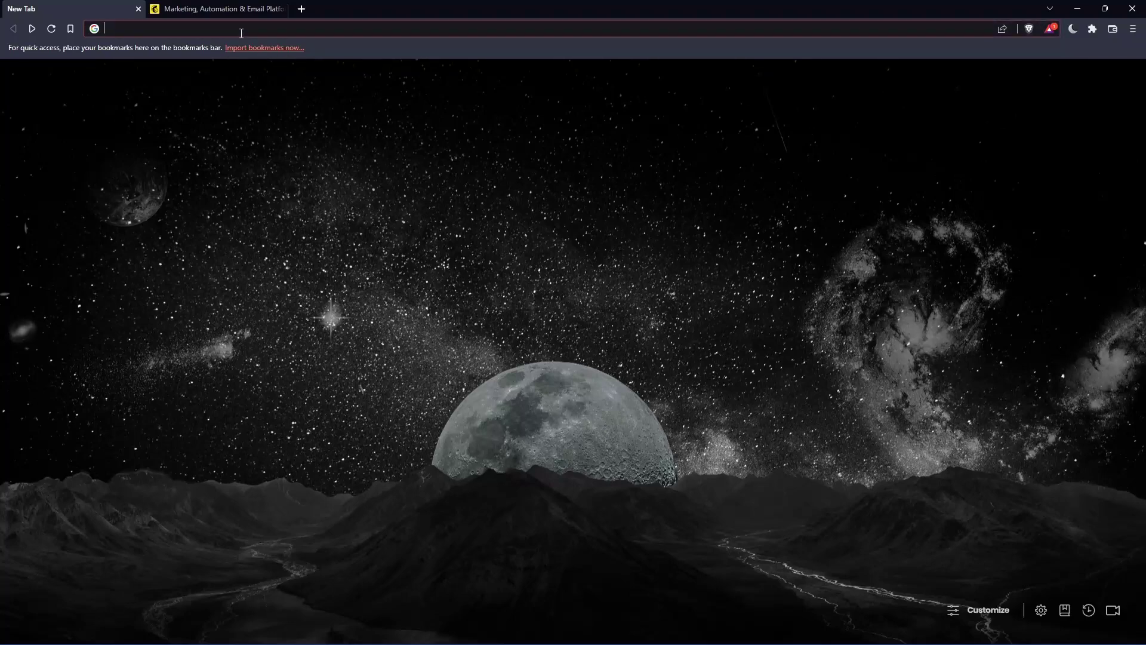
type("mailchimp")
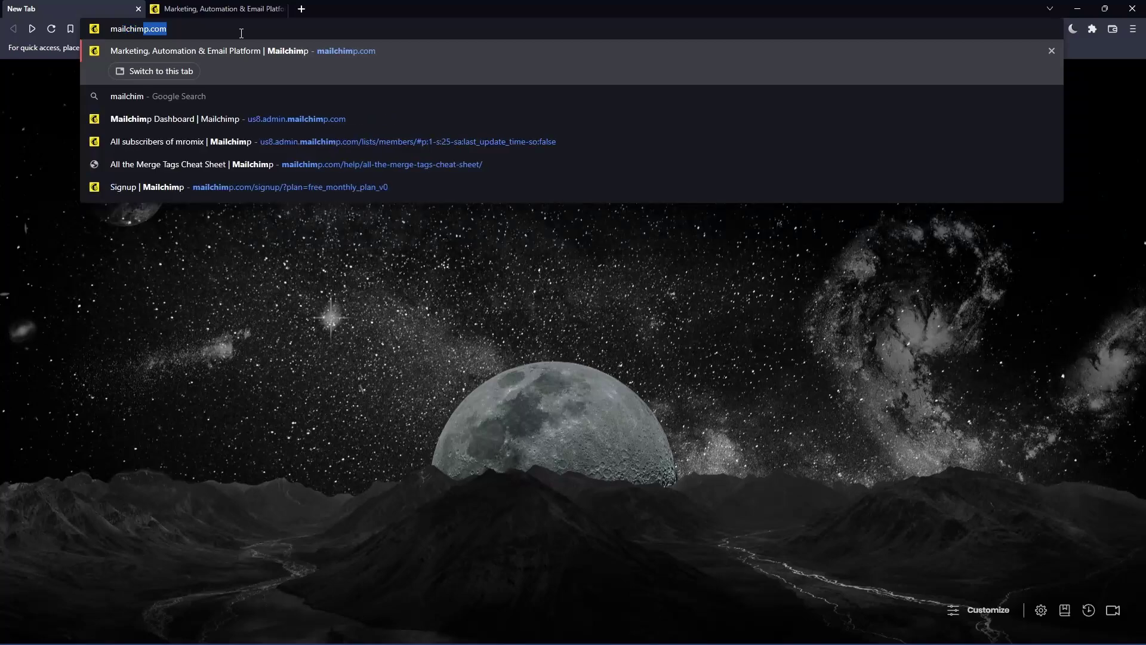
type(".com")
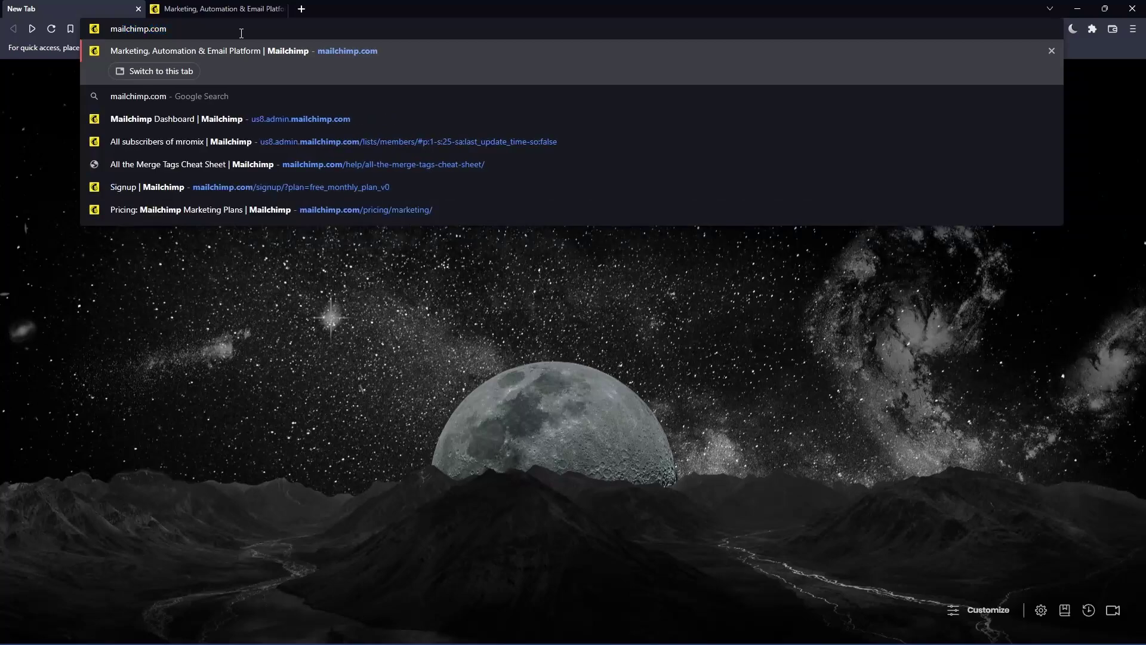
Step: Switch to the open Mailchimp tab and reach the Premium, Standard, Essentials and Free marketing pricing page
left_click(152, 71)
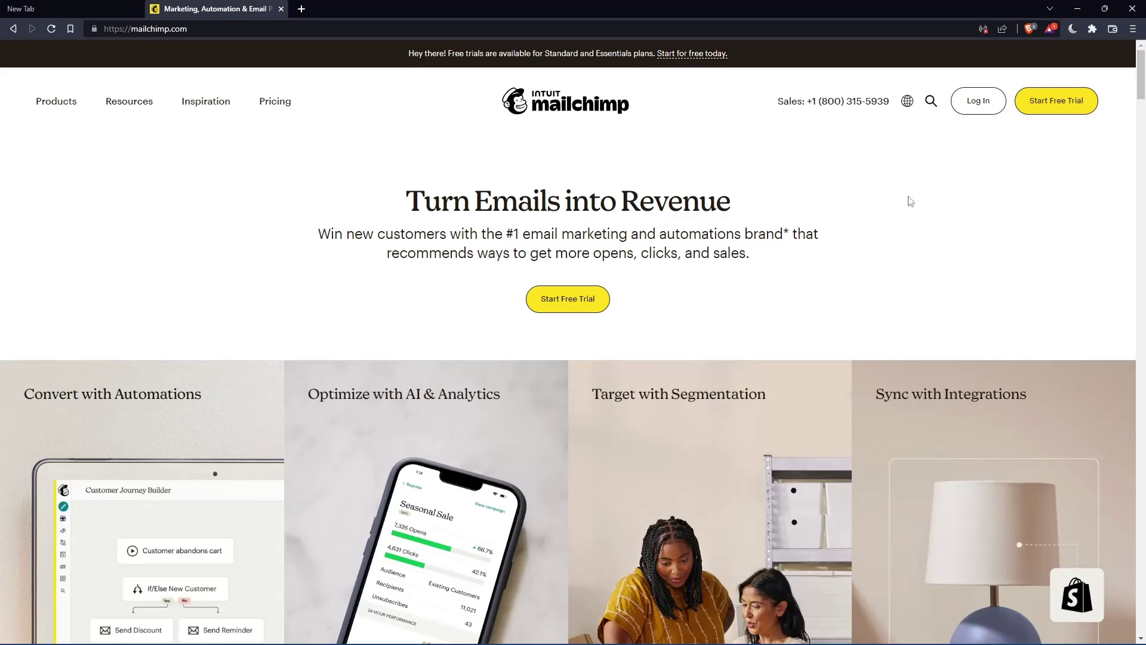
left_click(978, 103)
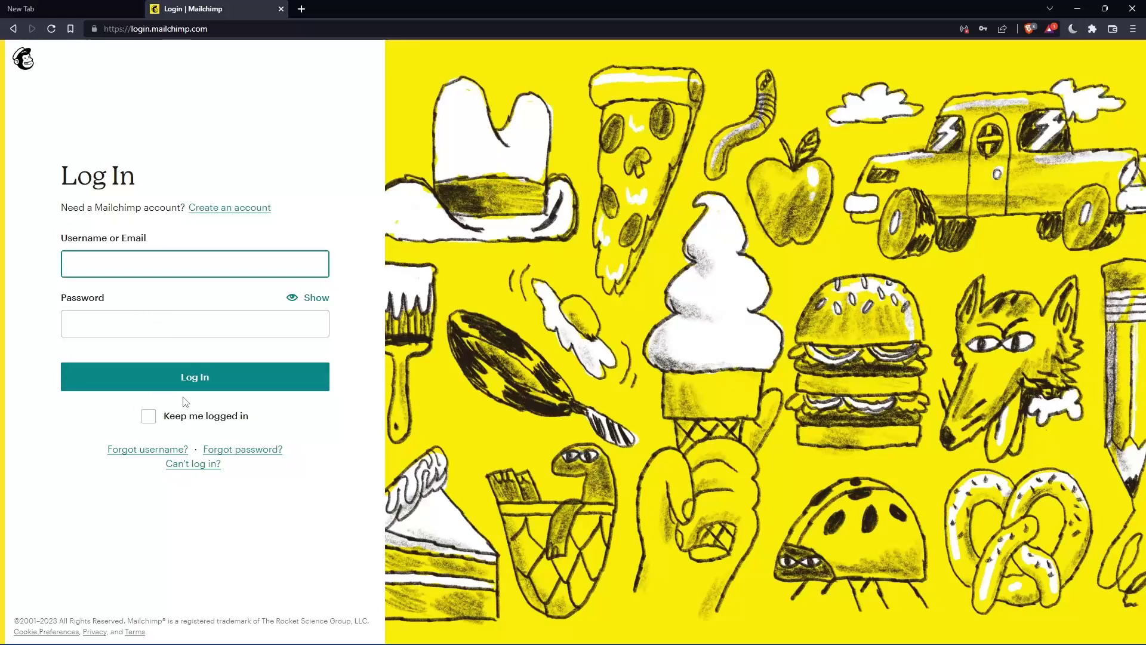
key("alt+Left")
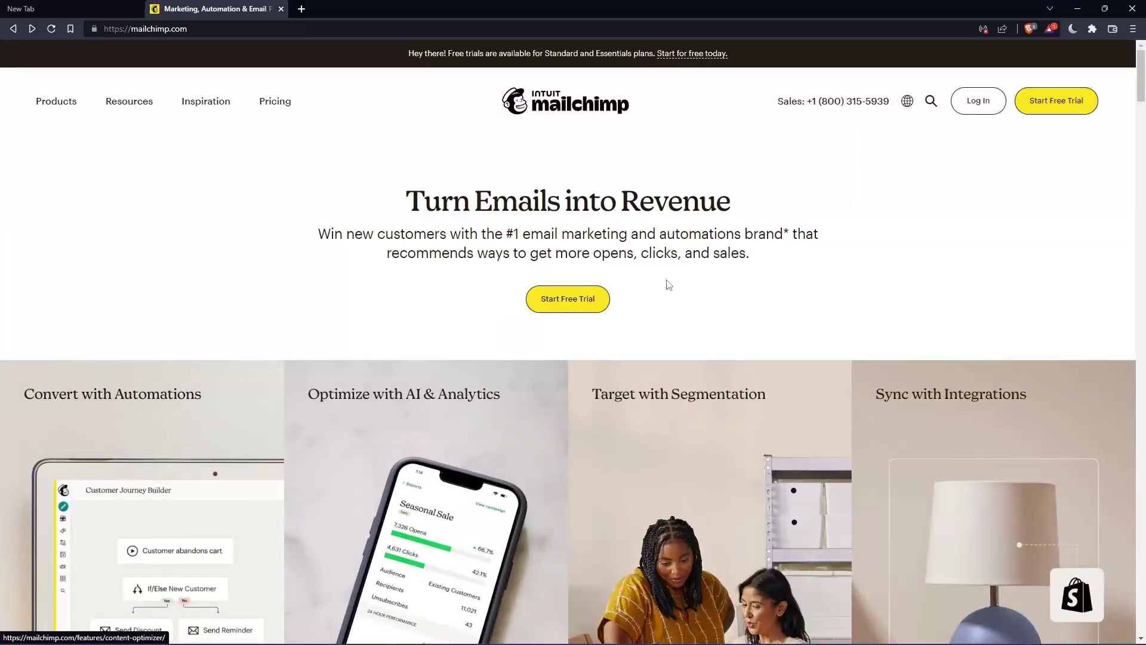
scroll(666, 279, "down", 10)
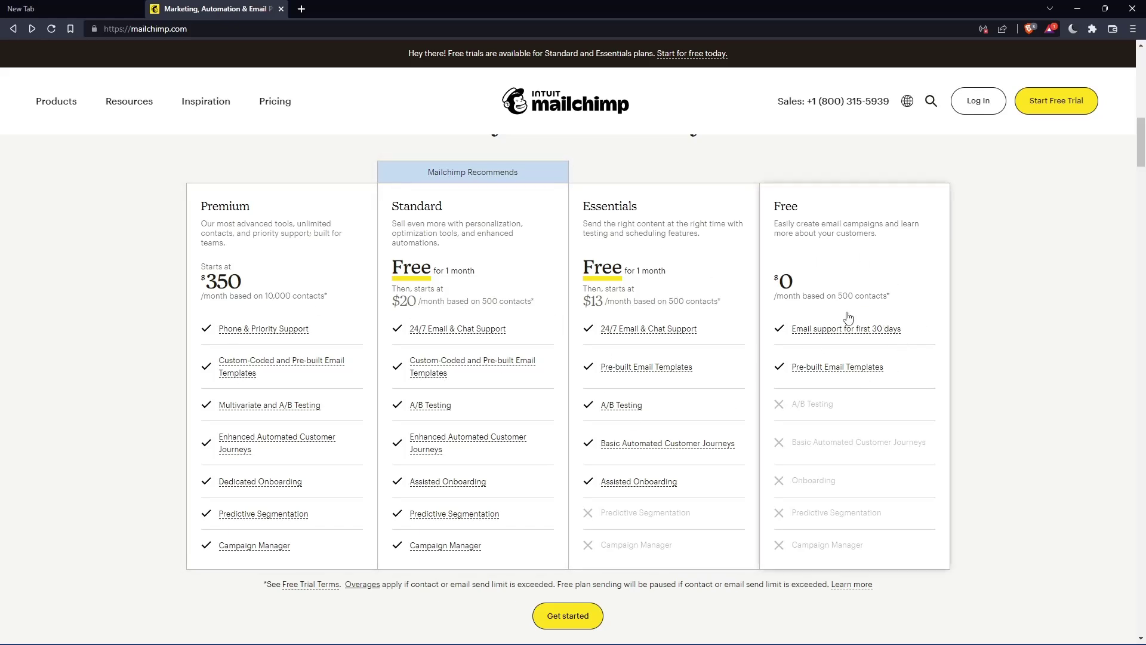
key("F5")
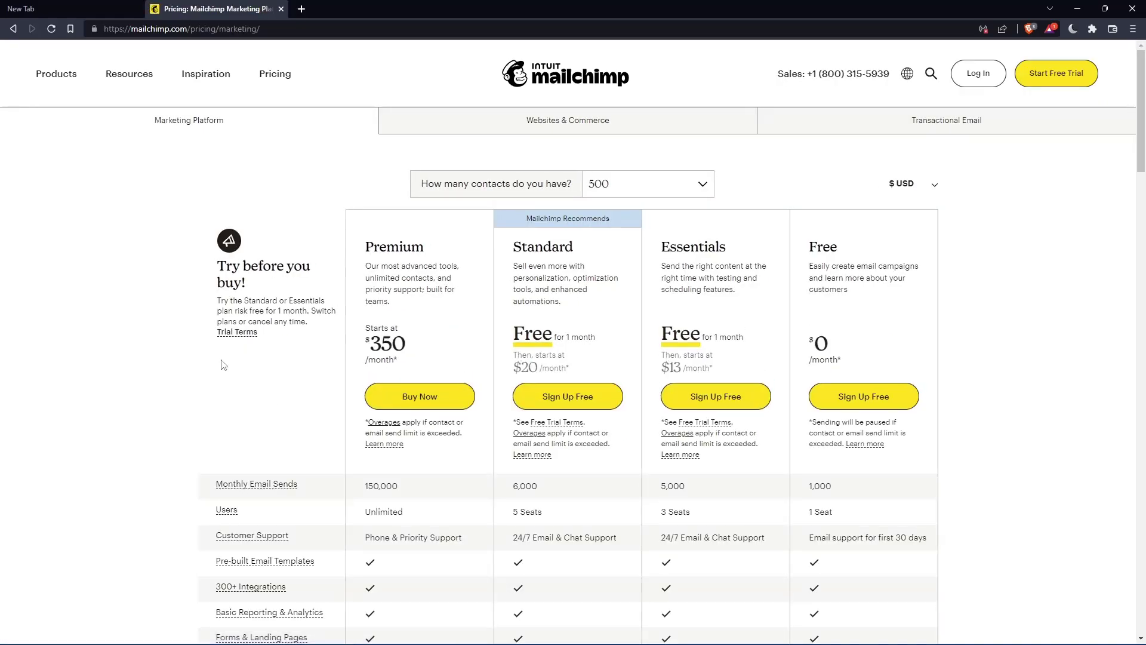
Step: Choose Sign Up Free under the Free plan and begin filling in the sign-up email
left_click(869, 408)
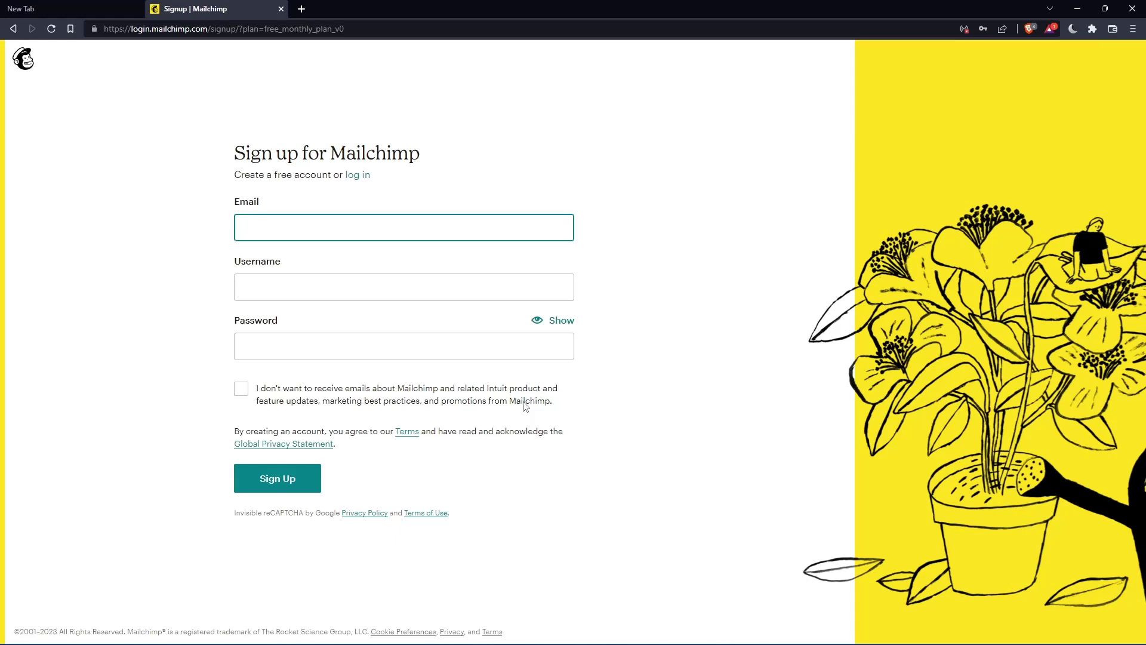
left_click(394, 233)
left_click(648, 199)
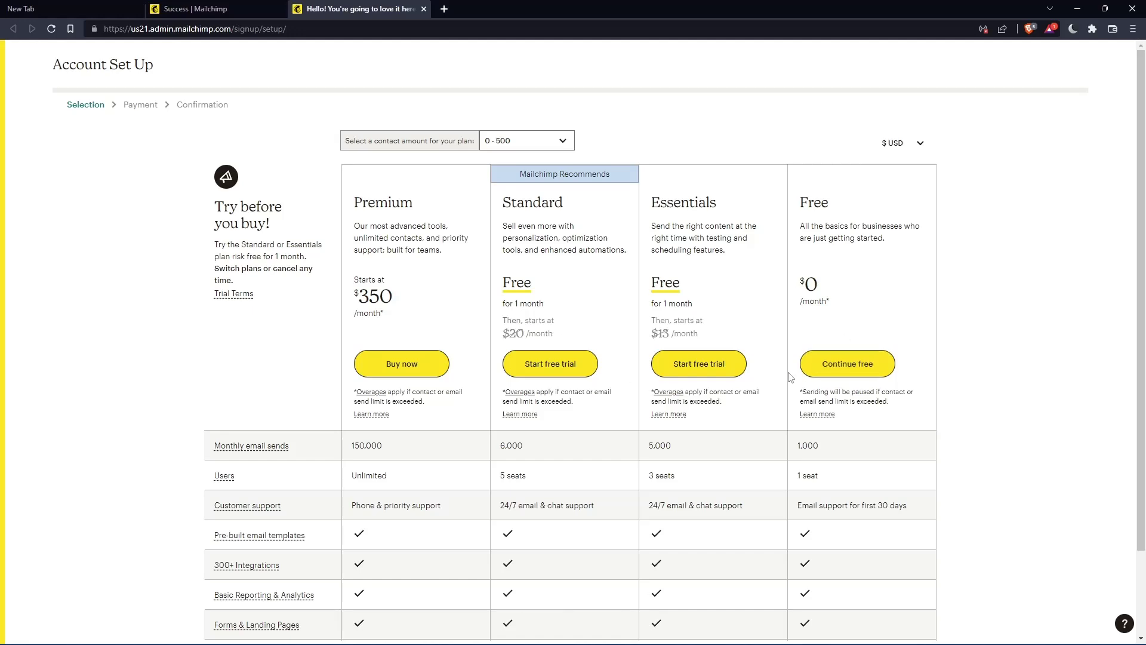
Step: Continue on the free plan and fill in the first and last name from suggestions
left_click(863, 369)
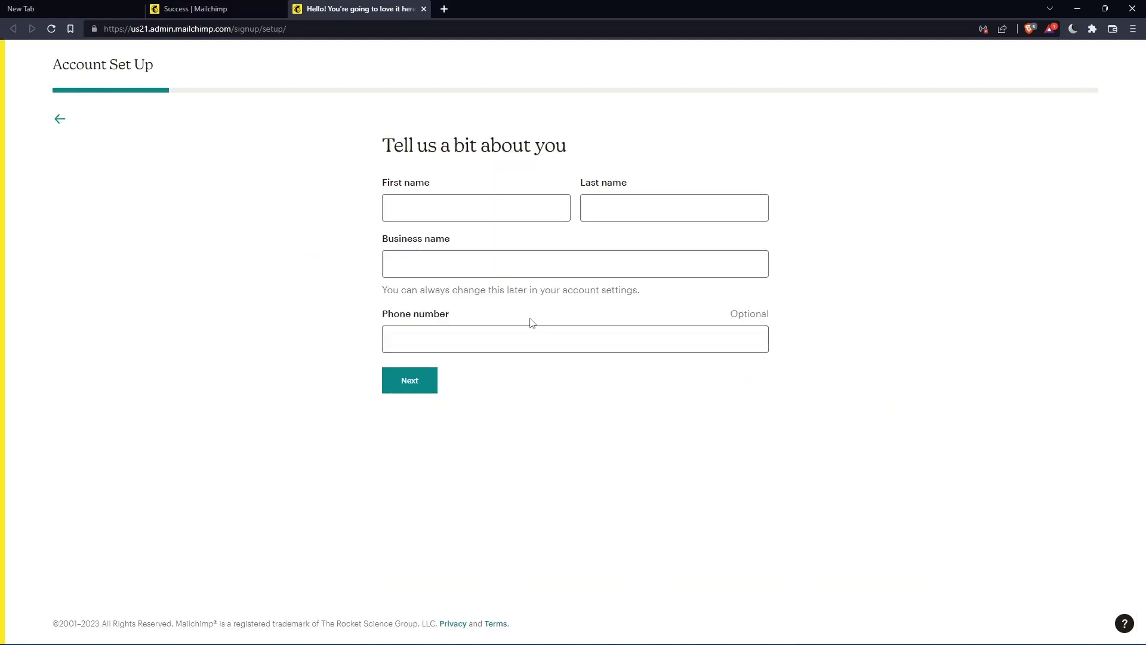
left_click(481, 200)
key("Tab")
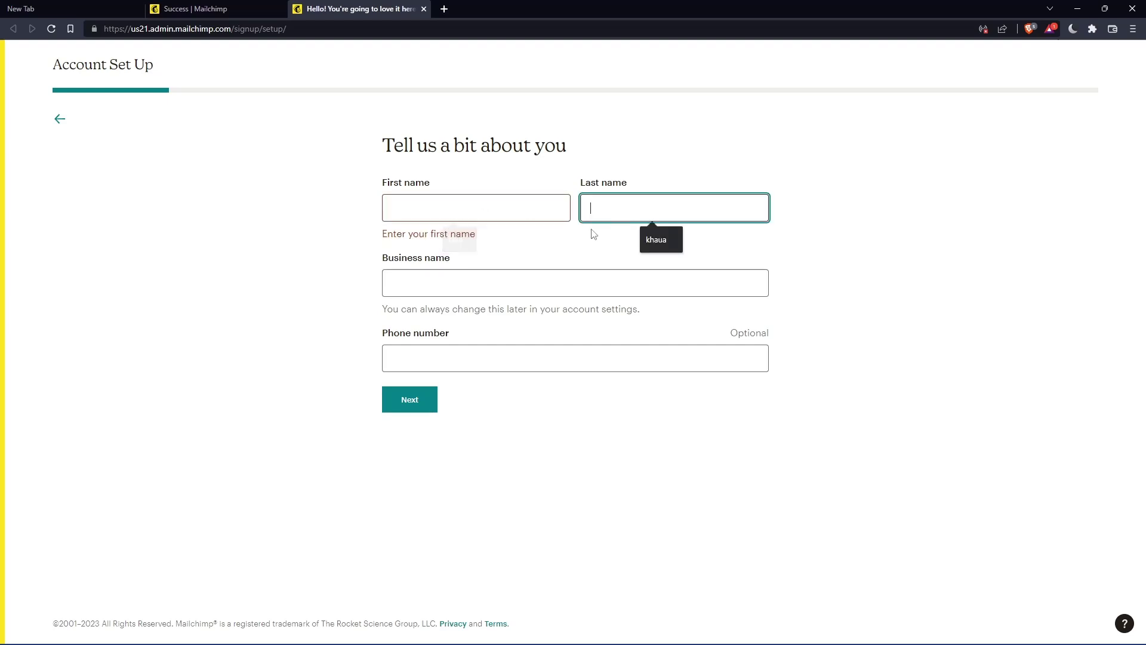
key("shift+Tab")
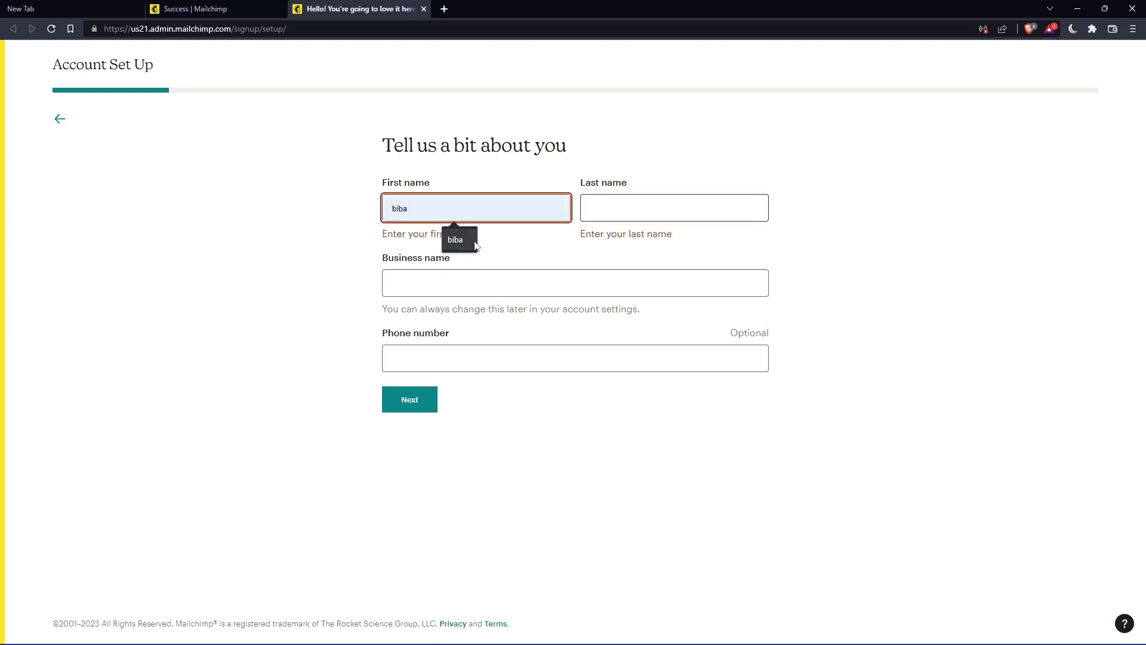
left_click(475, 246)
key("Tab")
Step: Enter and adjust the business name, then autofill the saved business address and submit
left_click(654, 239)
left_click(531, 269)
left_click(475, 295)
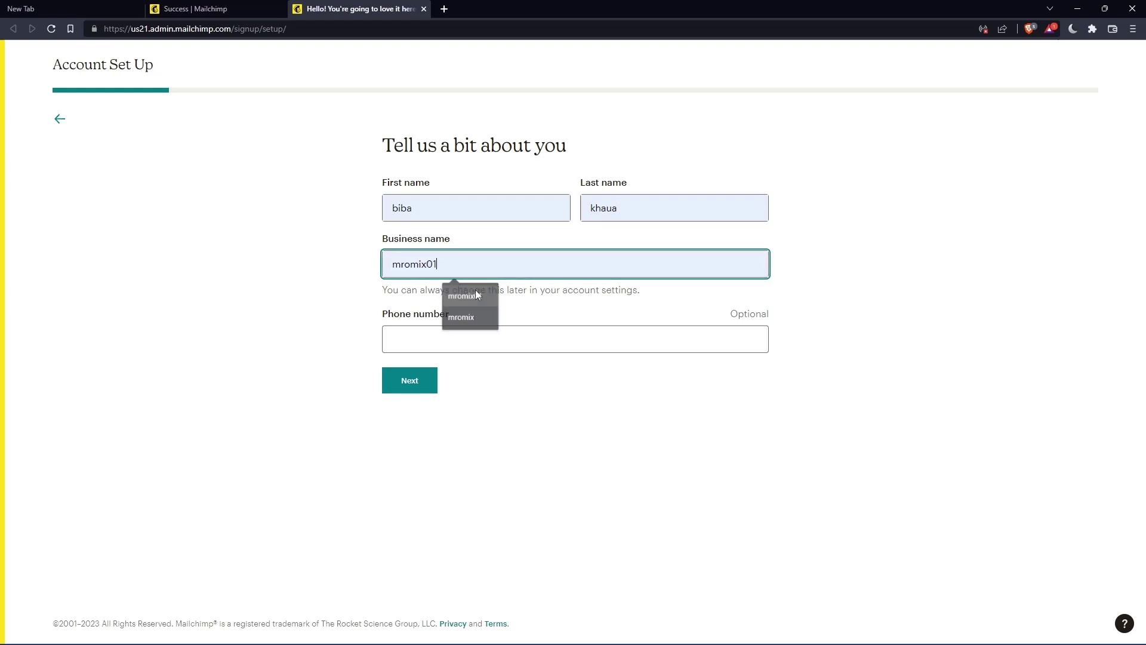
key("BackSpace")
key("BackSpace")
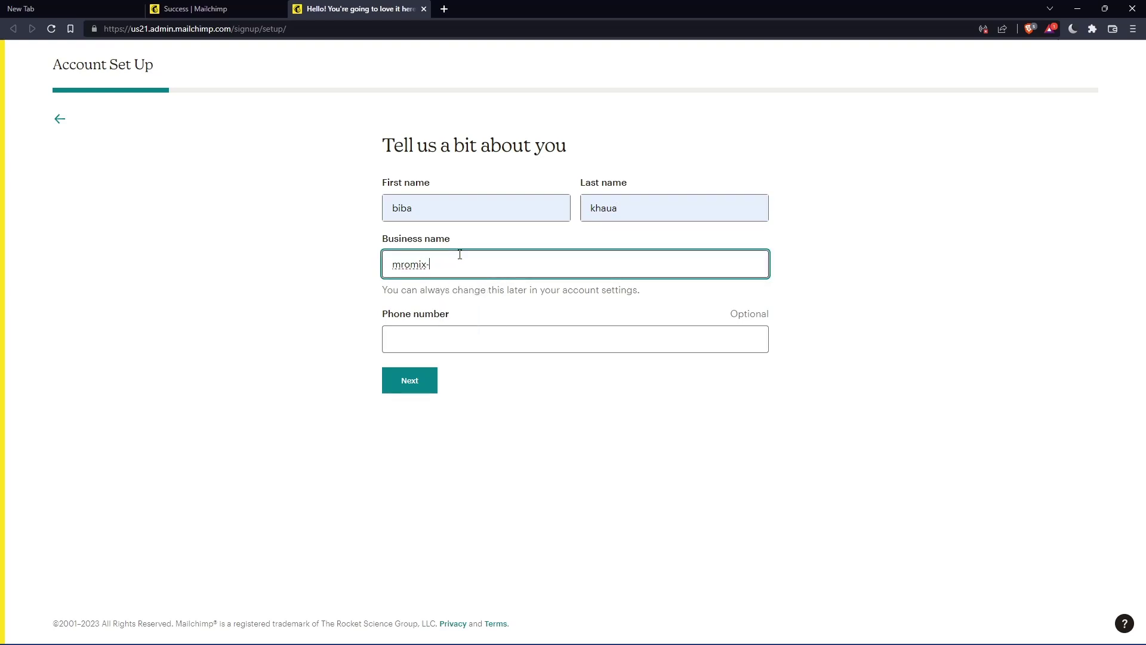
type("0")
left_click(422, 380)
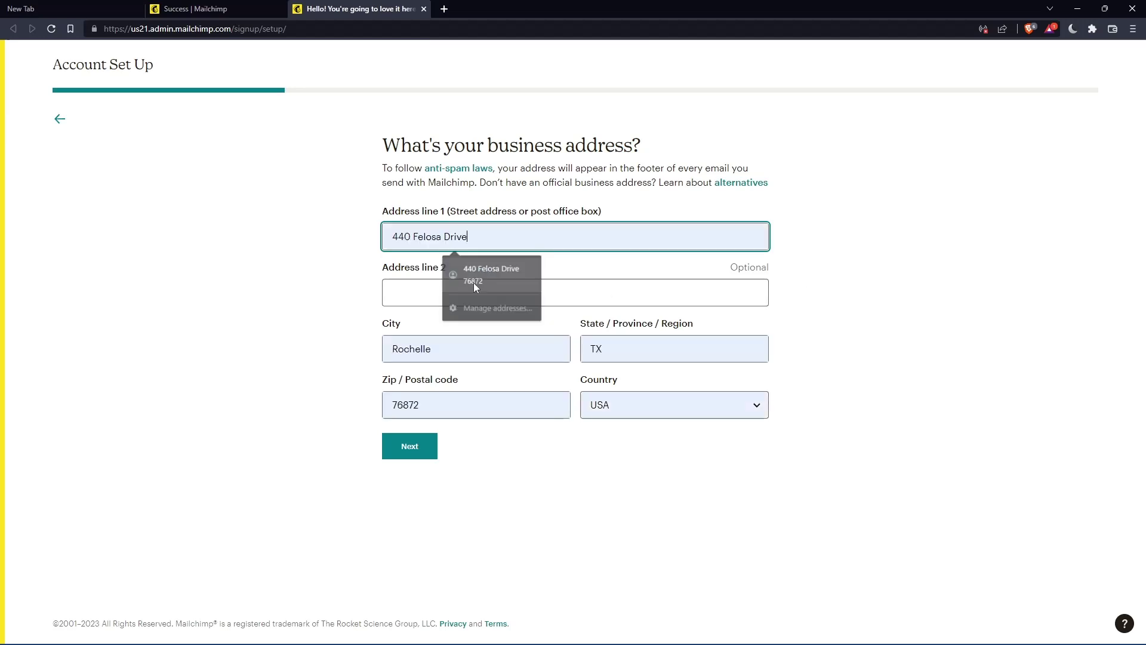
left_click(474, 282)
left_click(401, 446)
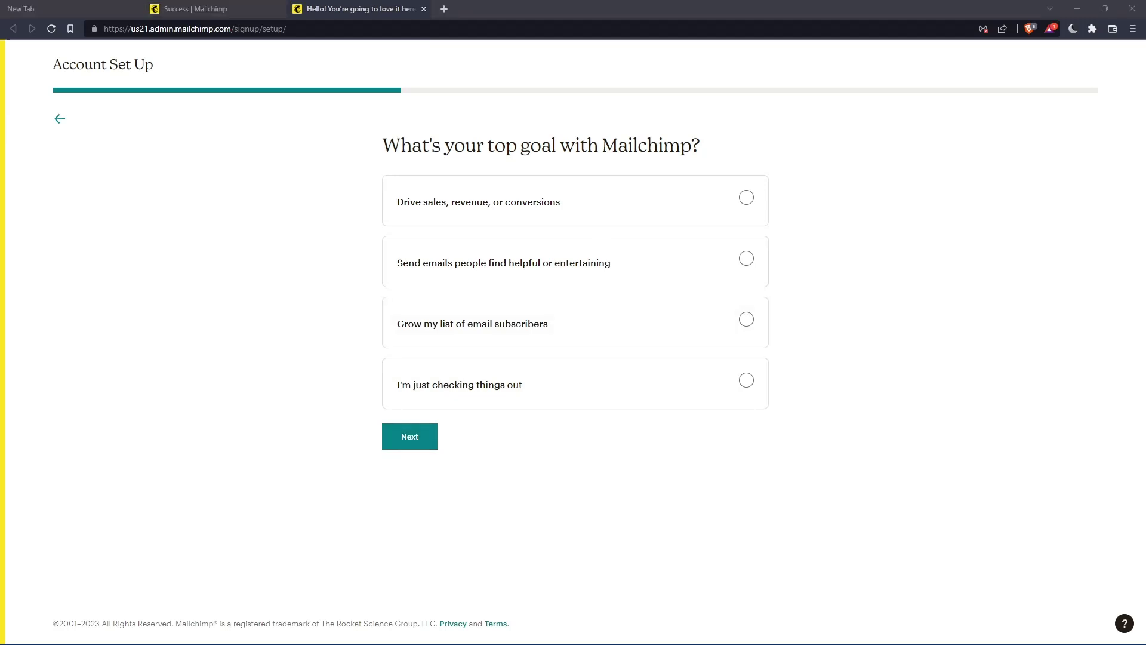
Step: Set the top goal to 'I'm just checking things out' and continue
left_click(387, 486)
left_click(396, 448)
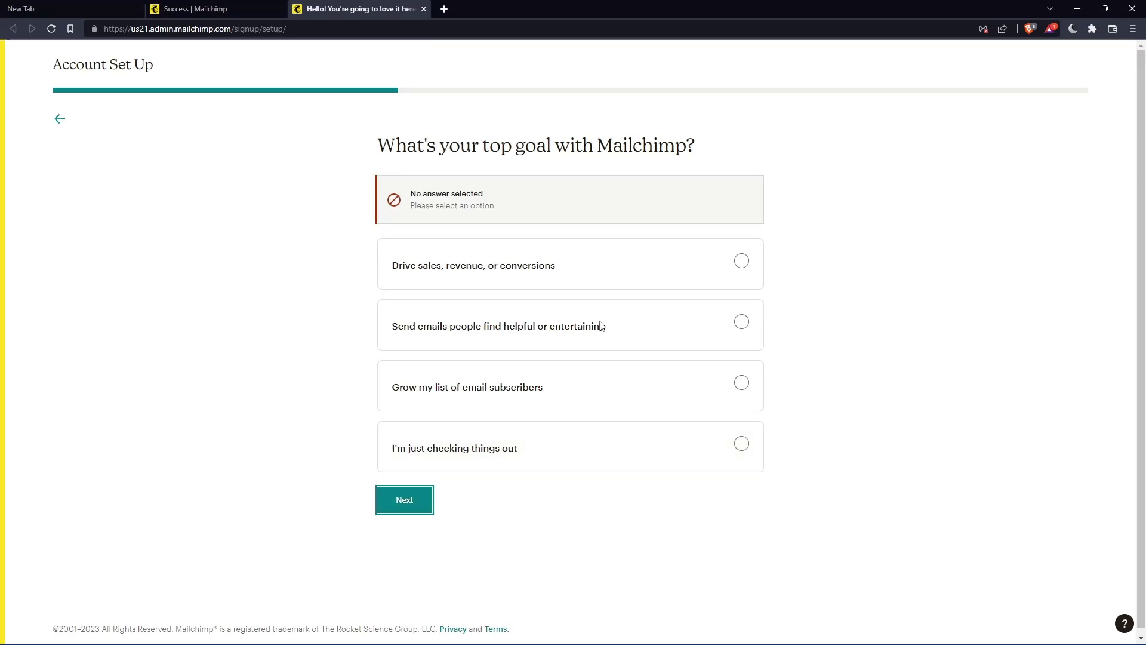
left_click(621, 469)
left_click(418, 437)
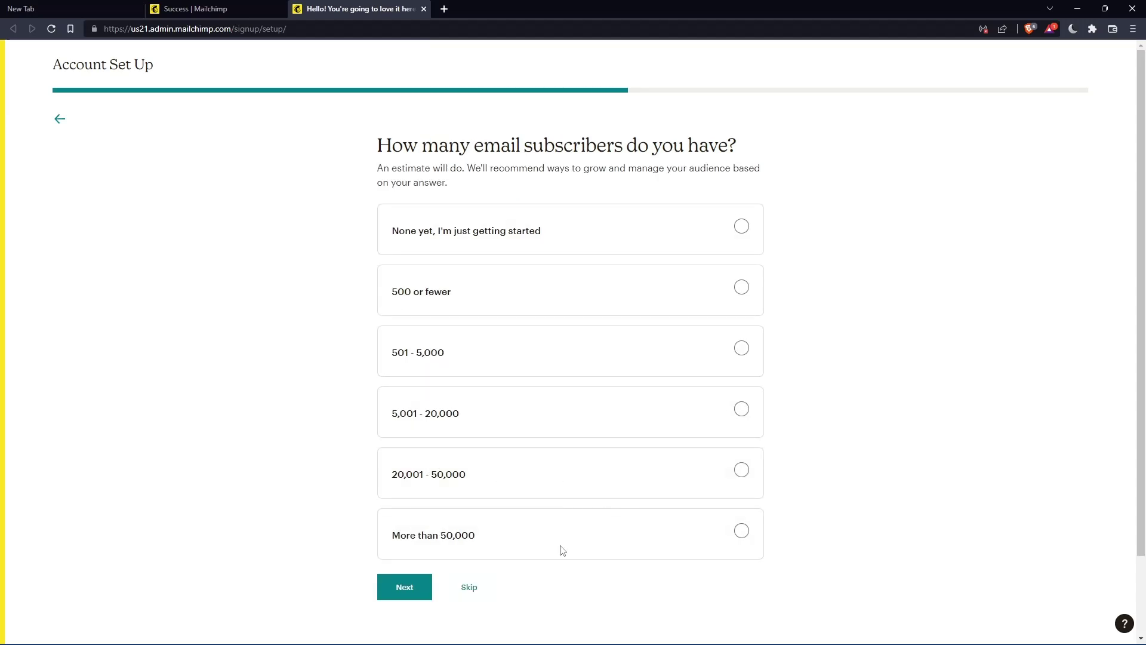
Step: Skip the subscriber count, selling channels and brand import questions, then finish setup
left_click(469, 587)
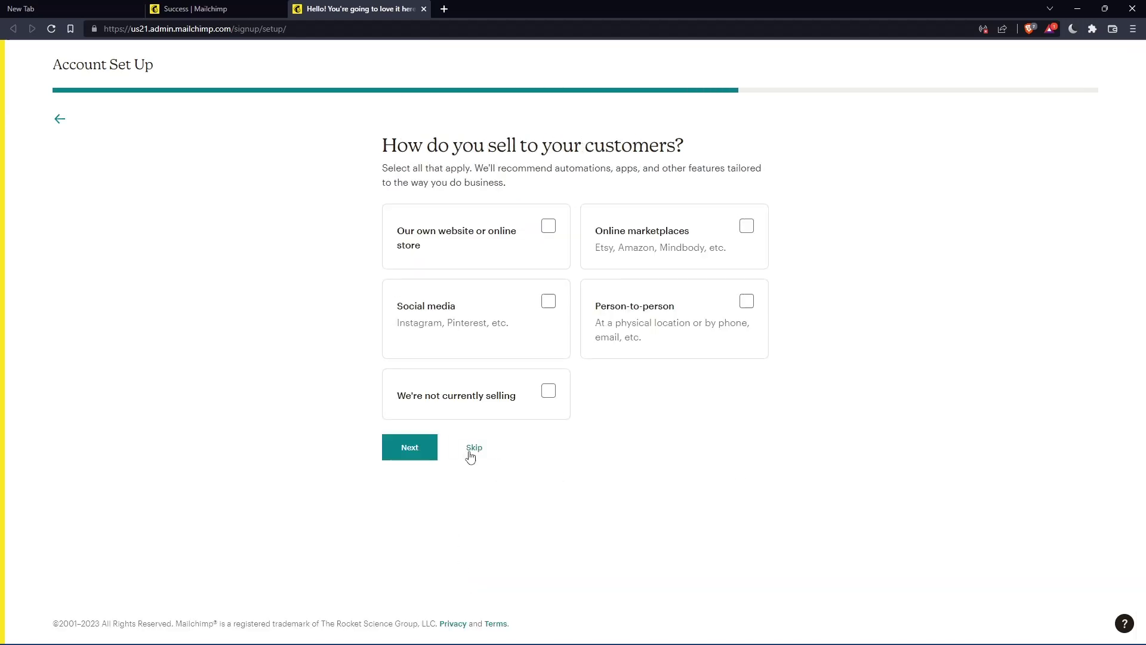
left_click(470, 451)
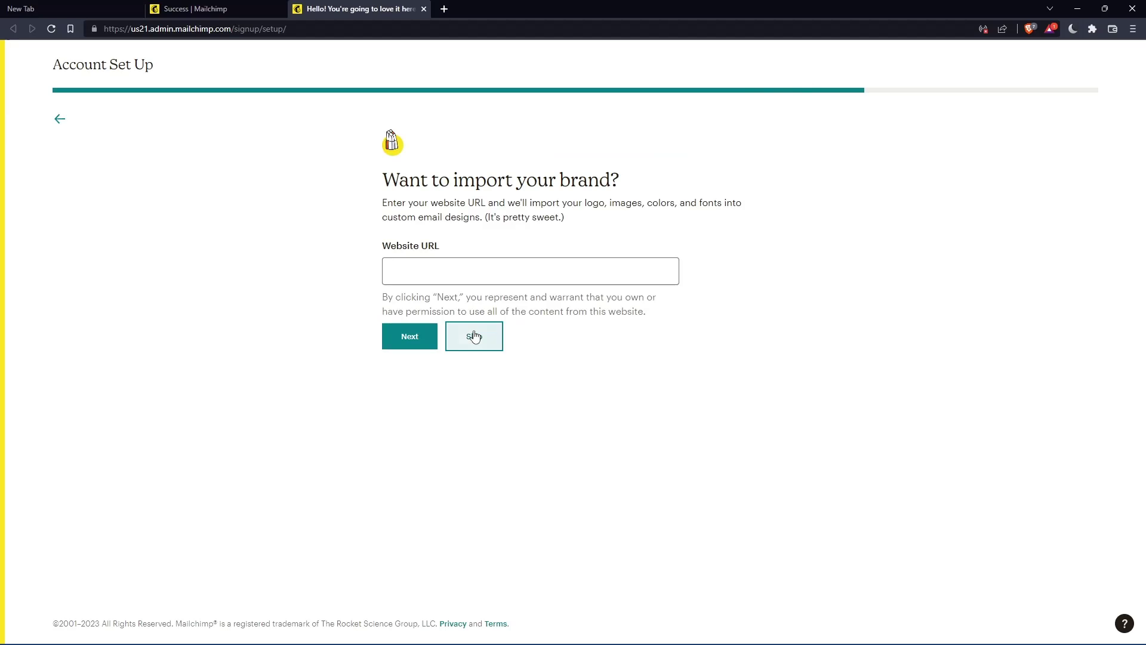
left_click(475, 336)
left_click(416, 399)
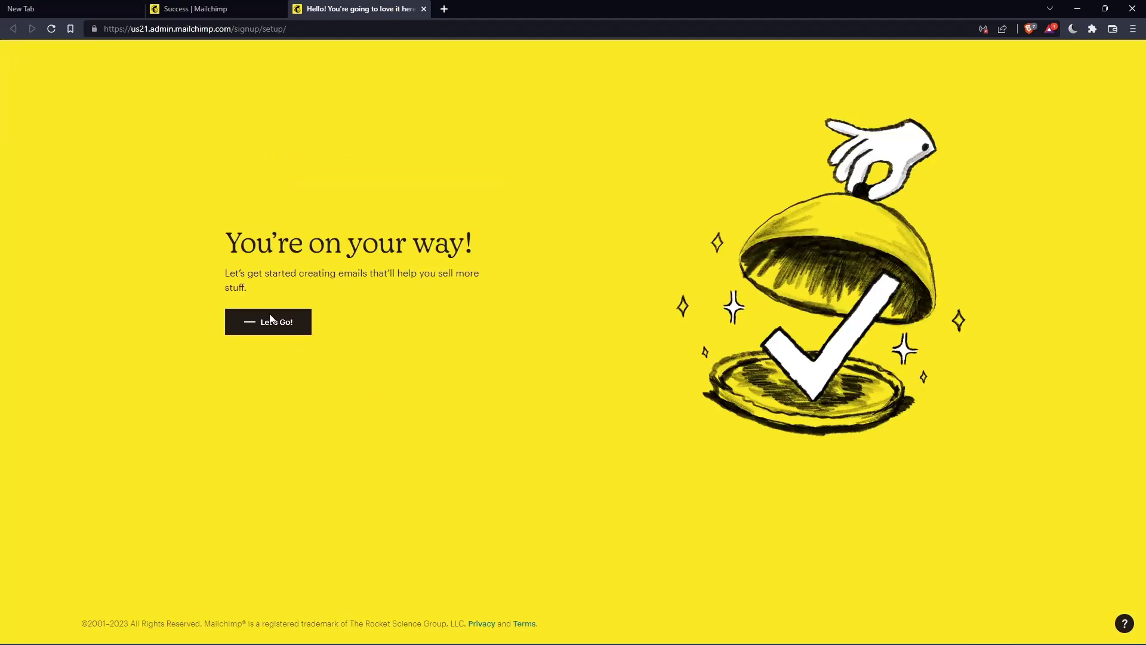
Step: From the dashboard, create a new designed email using the Appointment Reminder theme
left_click(270, 320)
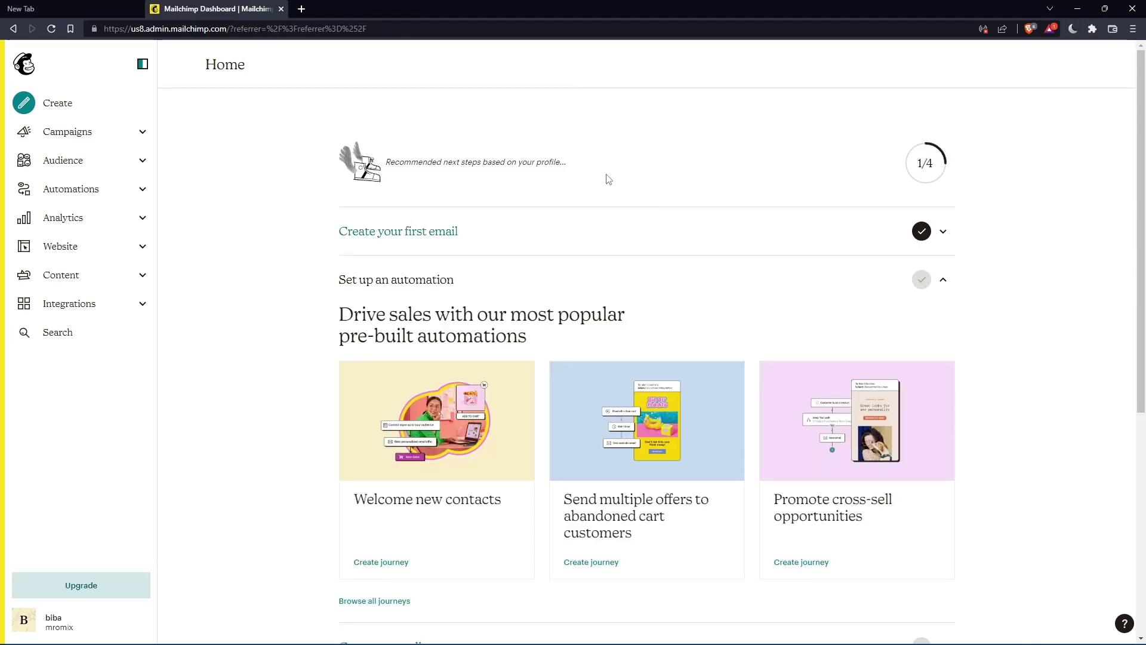
left_click(78, 107)
left_click(498, 522)
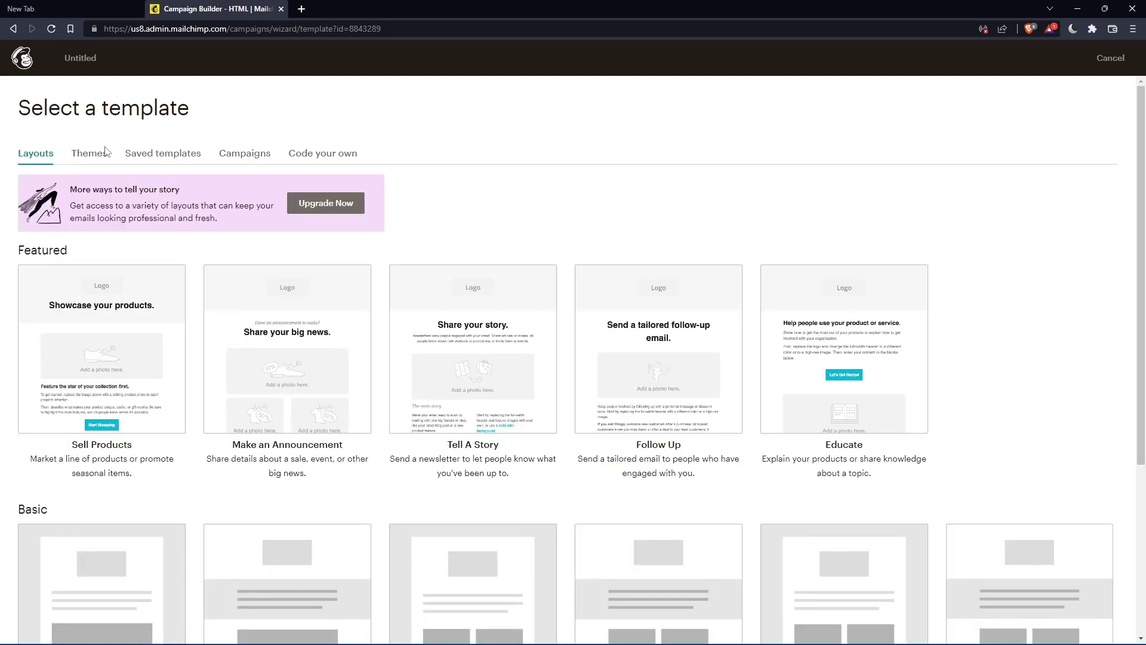
left_click(95, 147)
left_click(112, 391)
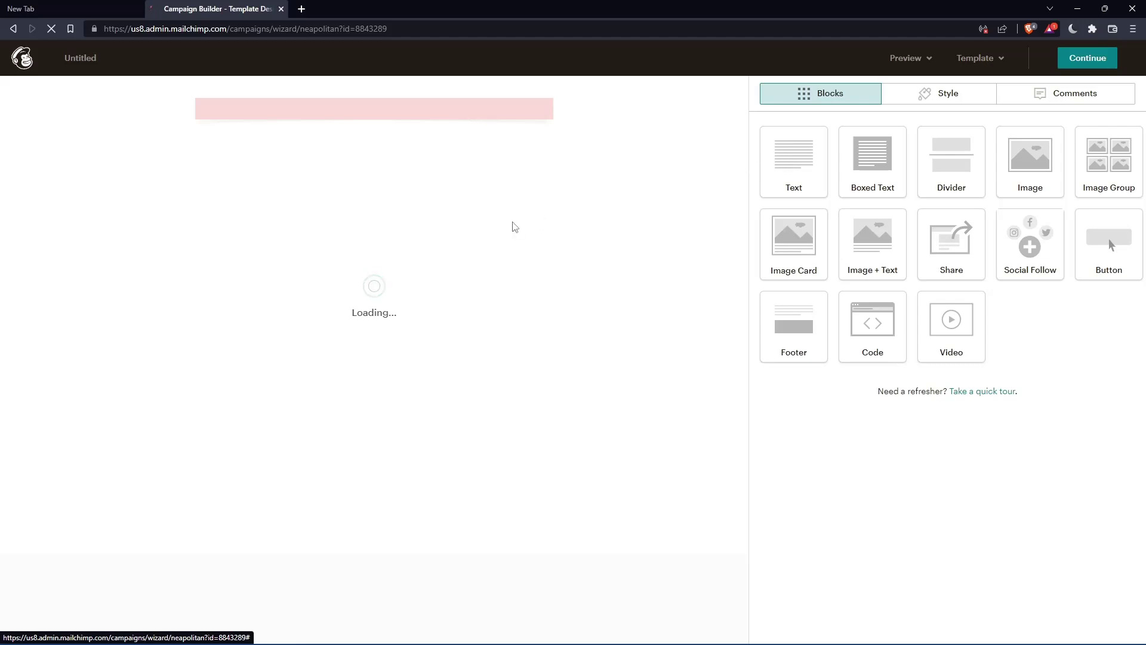
Step: Drag a Text block below the WORN logo and select its placeholder sentence
left_click_drag(799, 151, 403, 217)
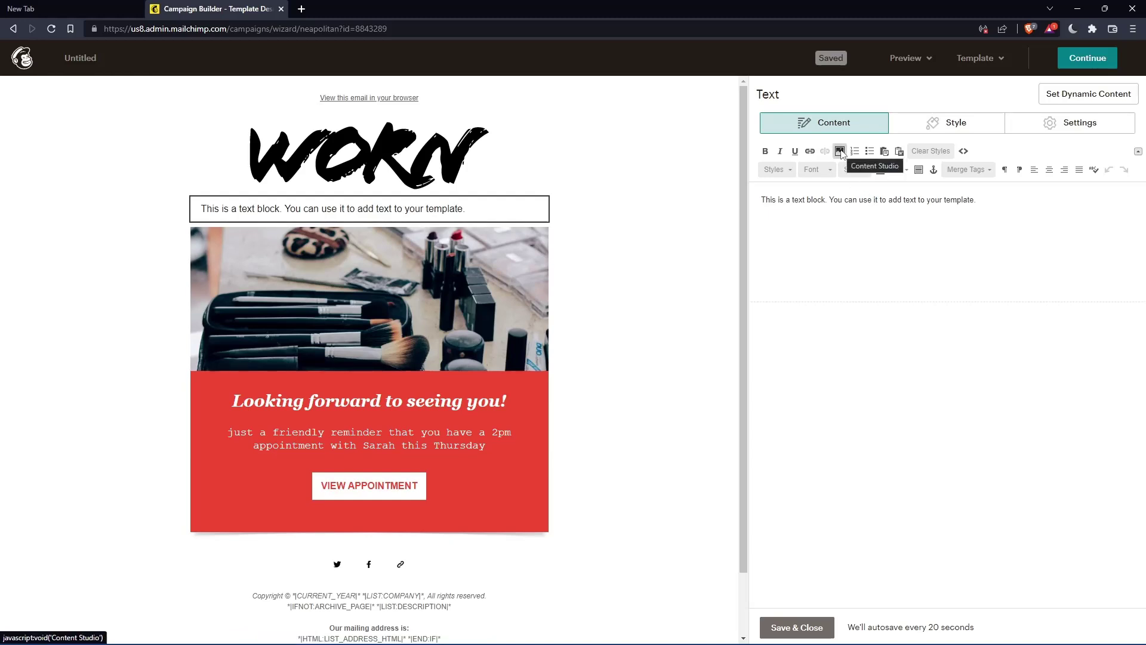
left_click_drag(1009, 202, 761, 200)
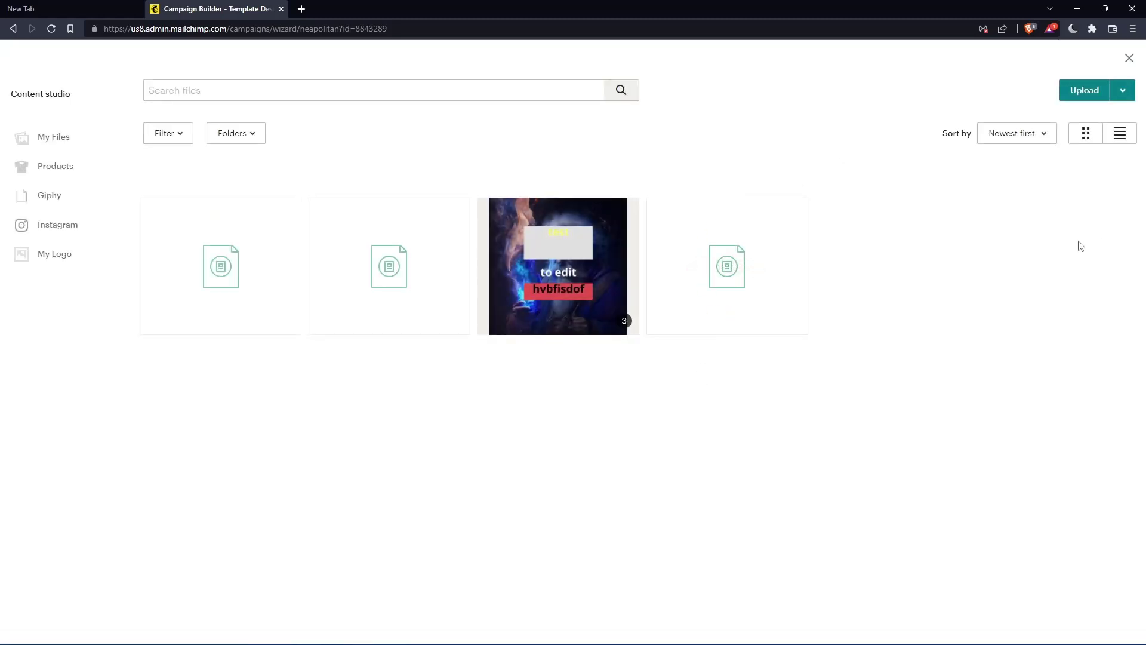
Step: Insert the wizard image from Content Studio into the text block at 1024×1024
left_click(599, 261)
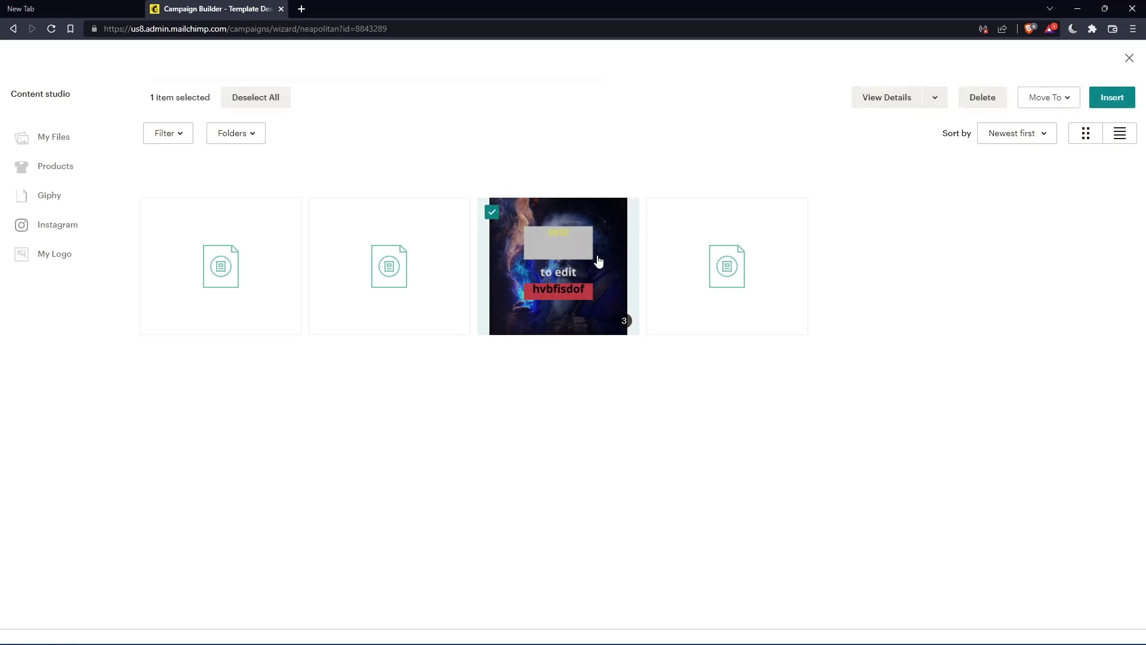
left_click(935, 97)
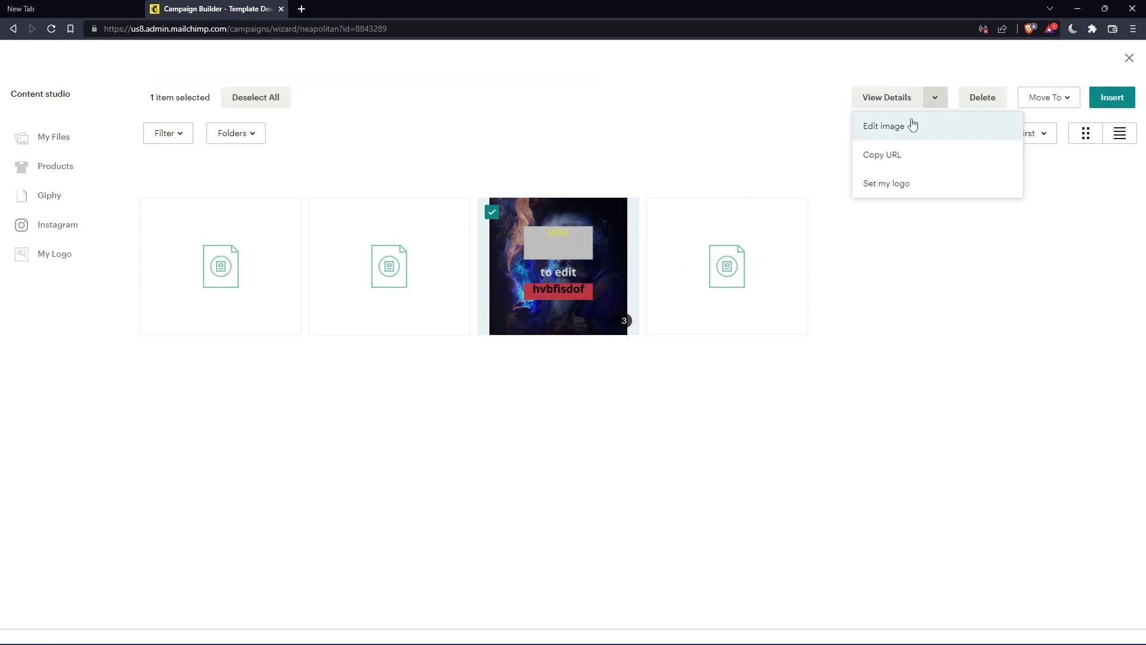
left_click(938, 250)
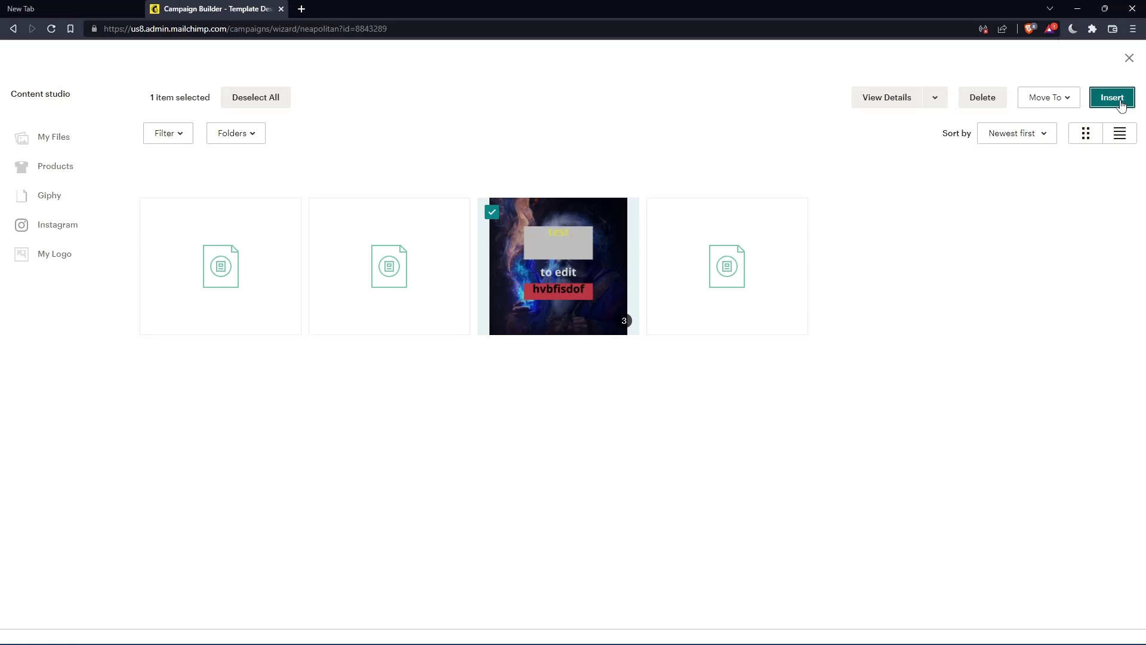
left_click(1112, 97)
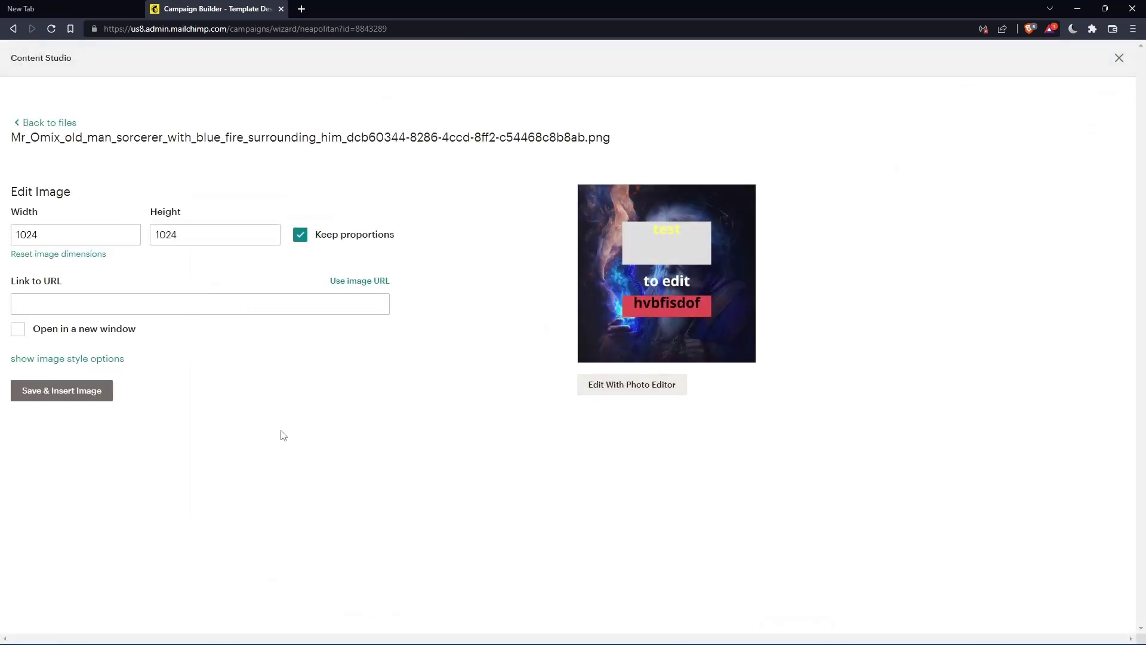
left_click(106, 396)
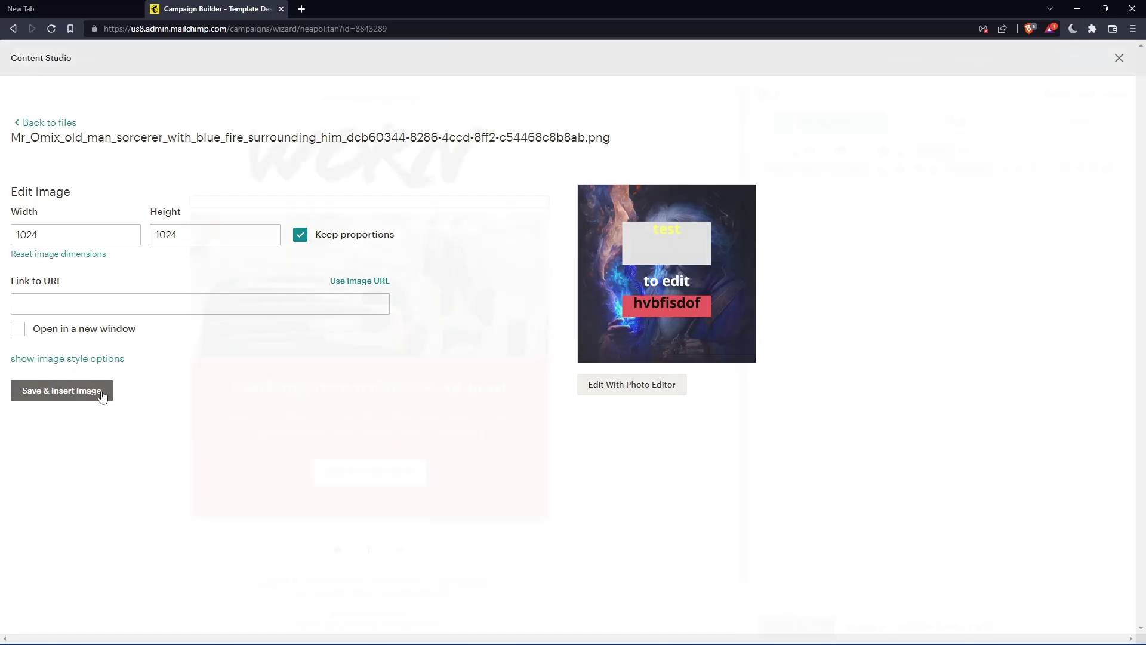
Step: Undo the oversized image insertion and clear leftover characters from the text block
key("ctrl+z")
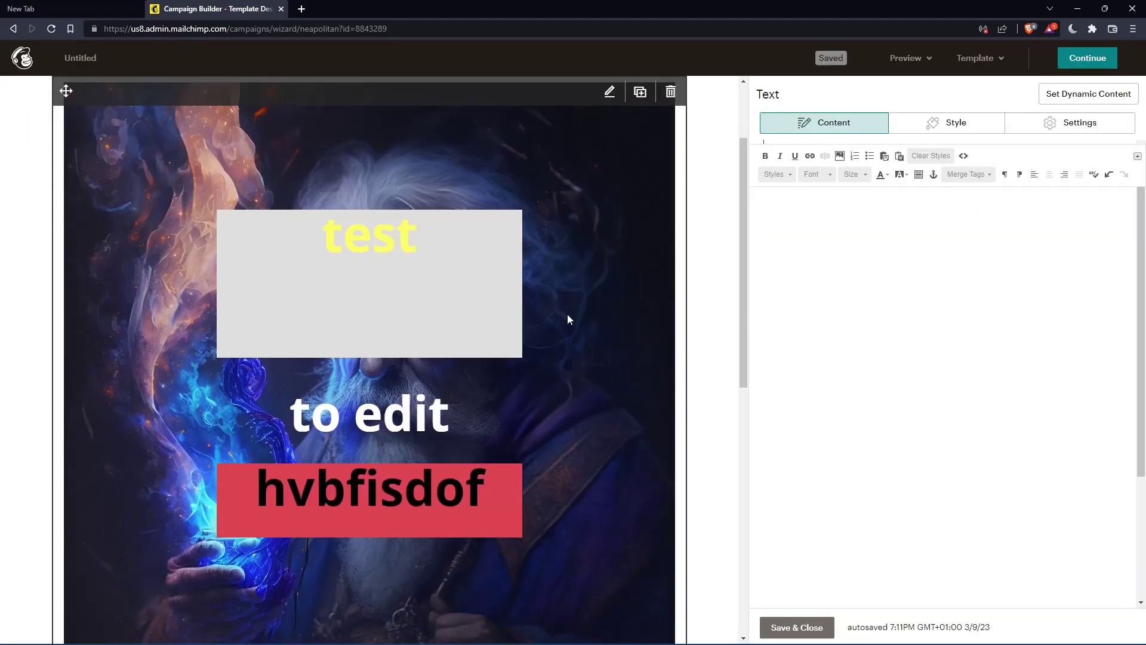
key("ctrl+z")
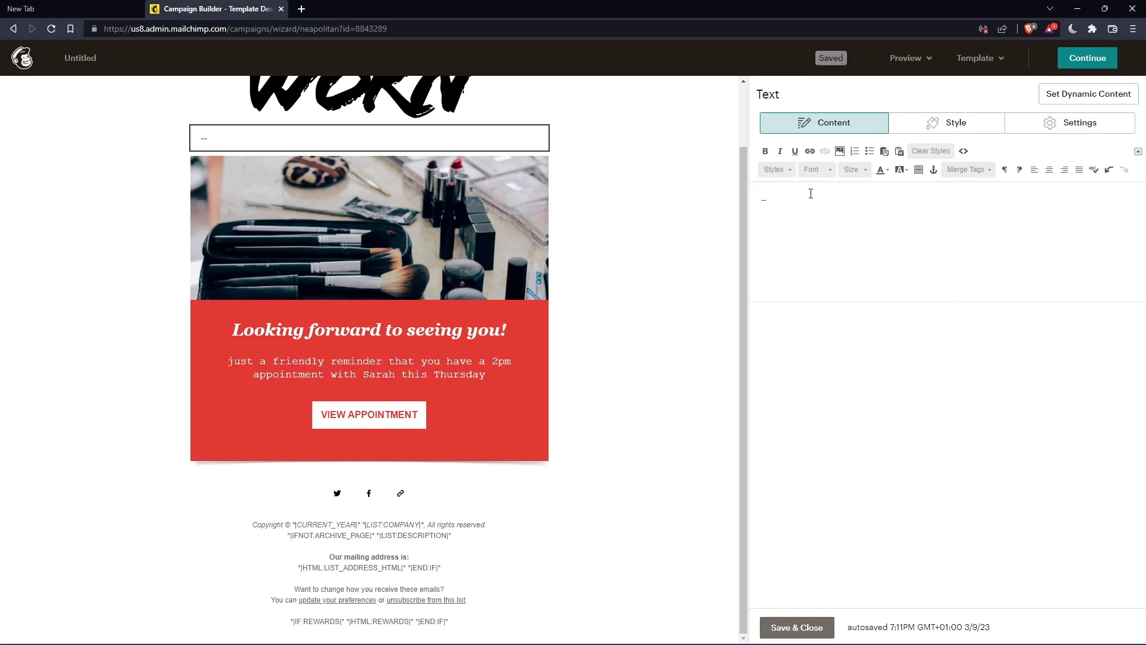
key("ctrl+z")
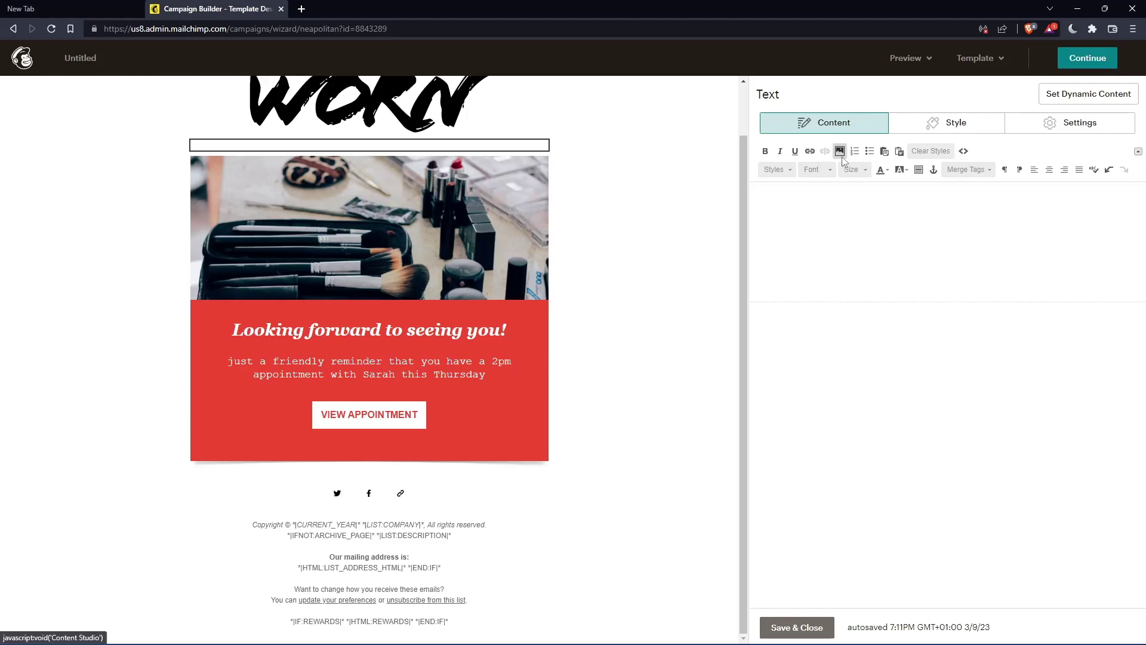
Step: Open the wizard image from Content Studio in the photo editor
left_click(840, 151)
left_click(584, 271)
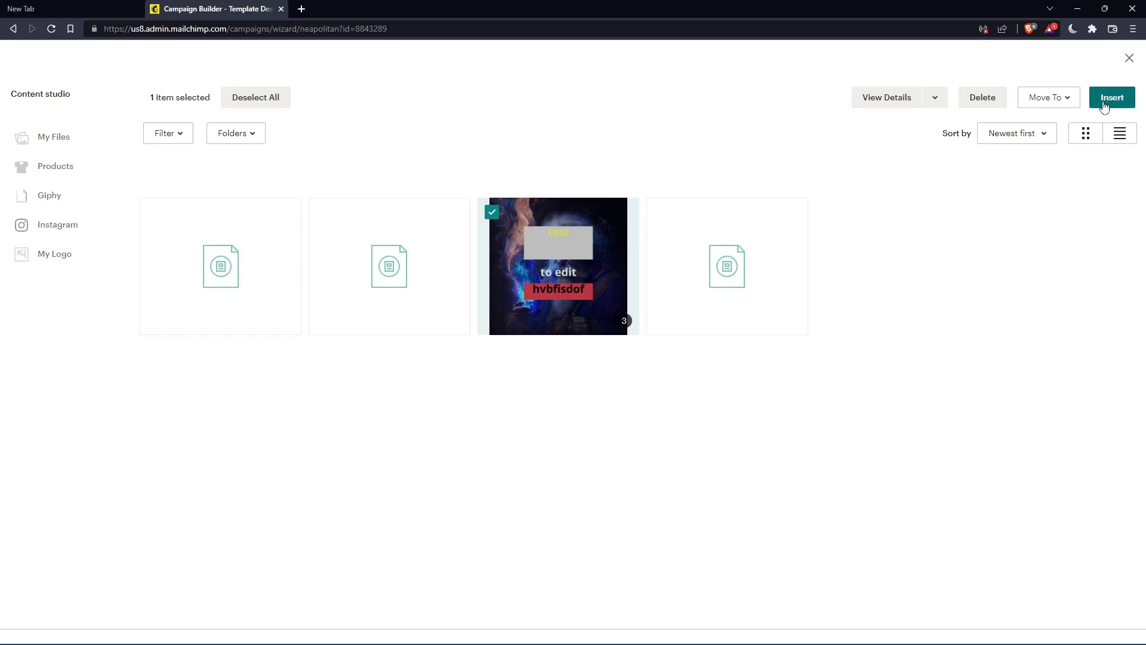
left_click(936, 100)
left_click(929, 127)
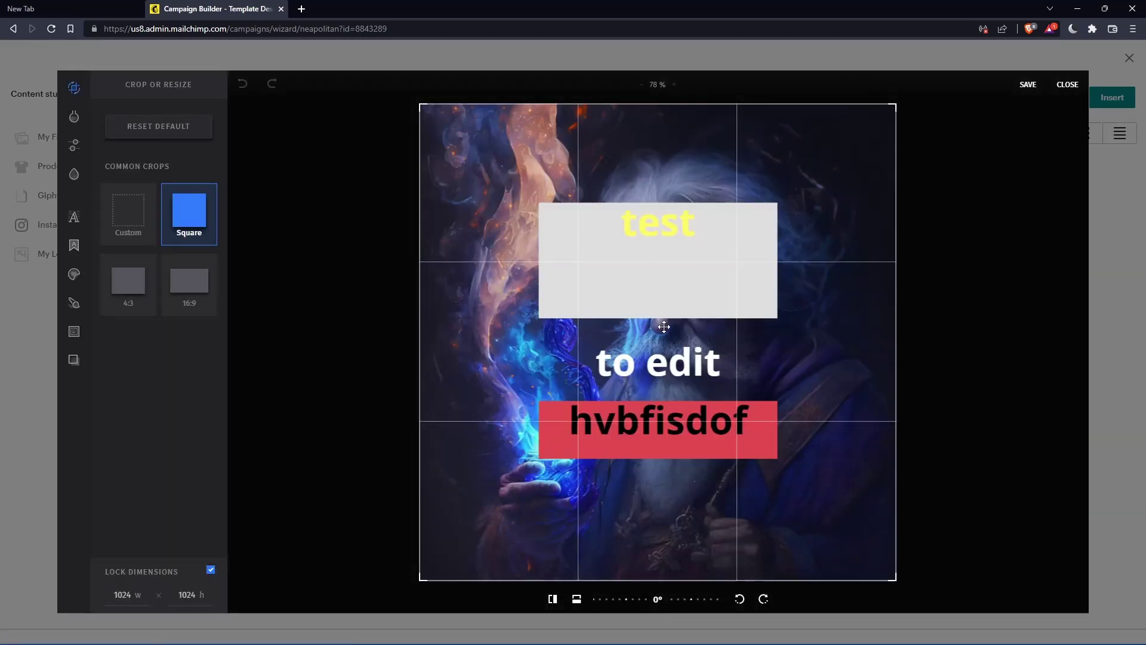
Step: Resize the wizard image to 300 px tall with locked dimensions and save it
double_click(127, 593)
type("1024")
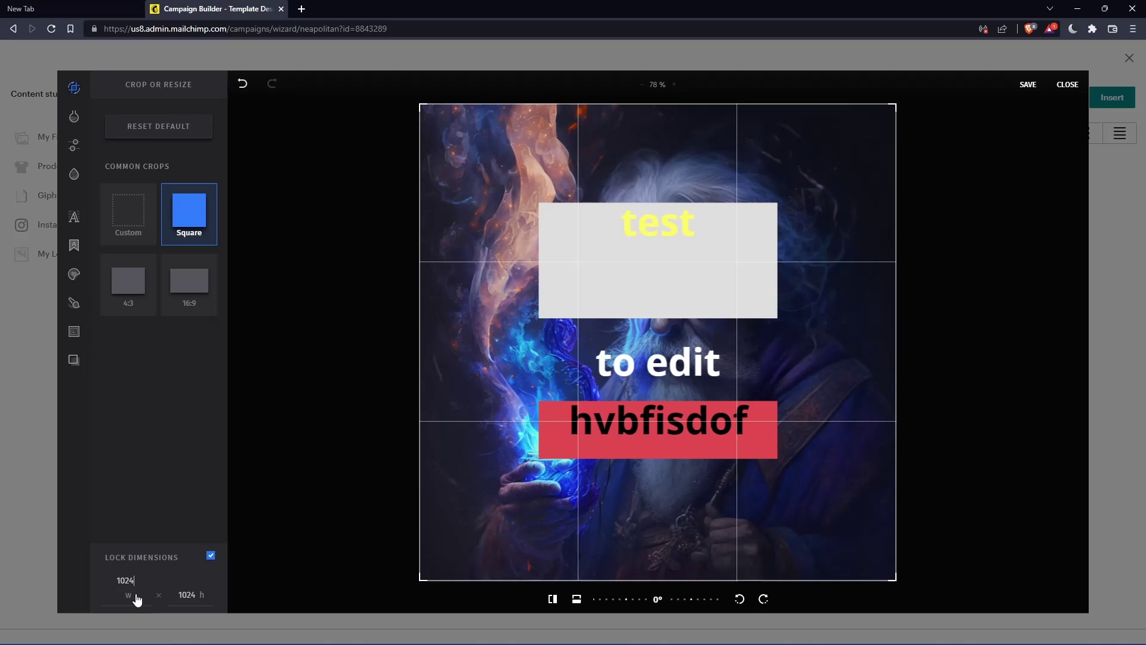
left_click_drag(135, 585, 106, 582)
type("1")
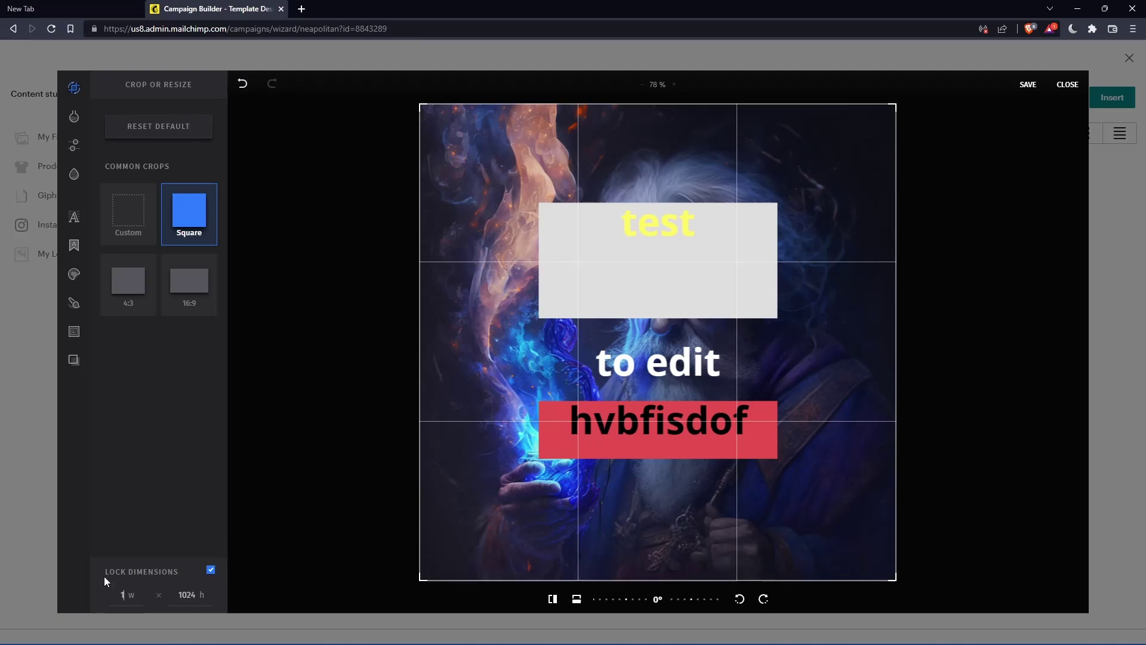
left_click(195, 602)
double_click(188, 596)
key("BackSpace")
type("300")
left_click(1027, 87)
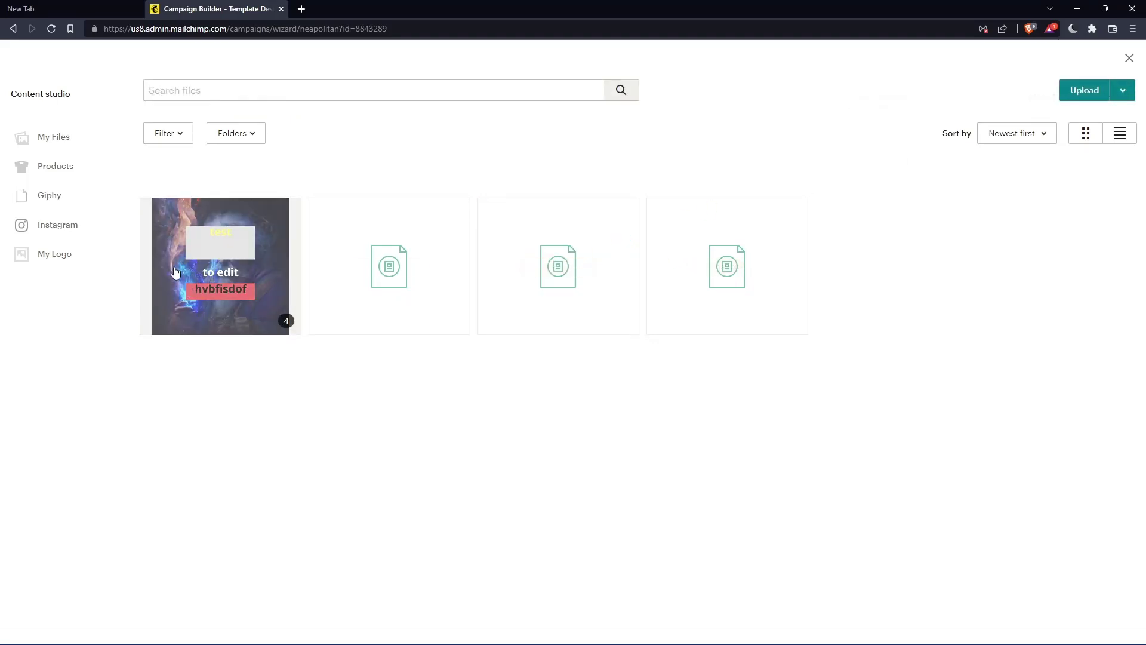
Step: Place the 300 × 300 wizard image below the WORN logo with Align set to left
left_click(1111, 98)
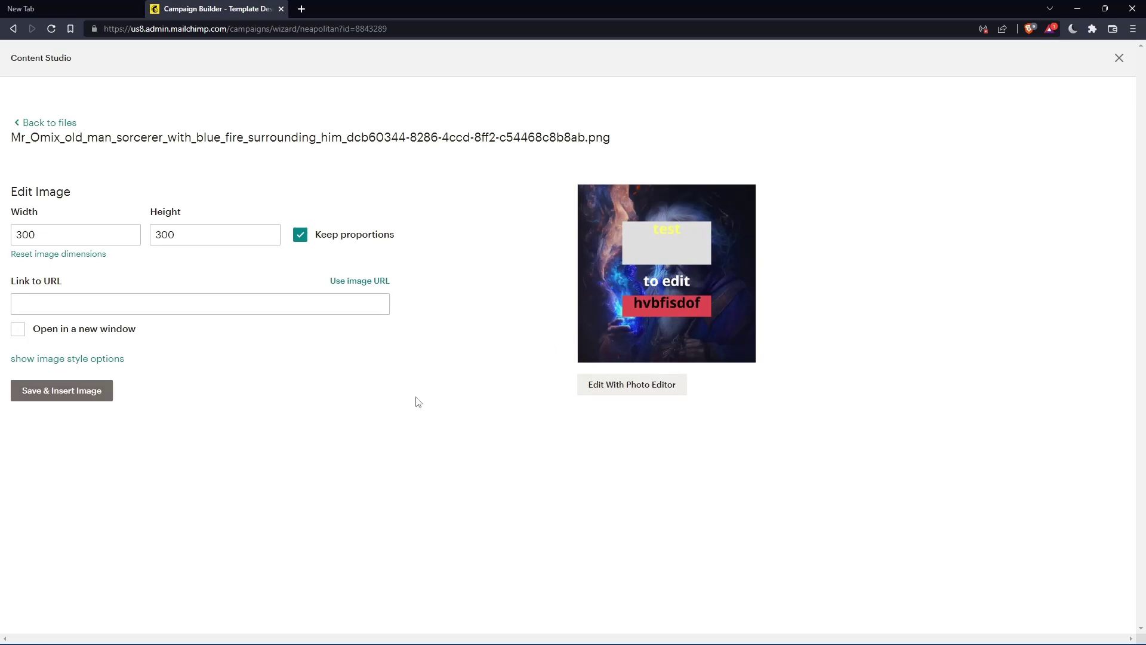
left_click(83, 362)
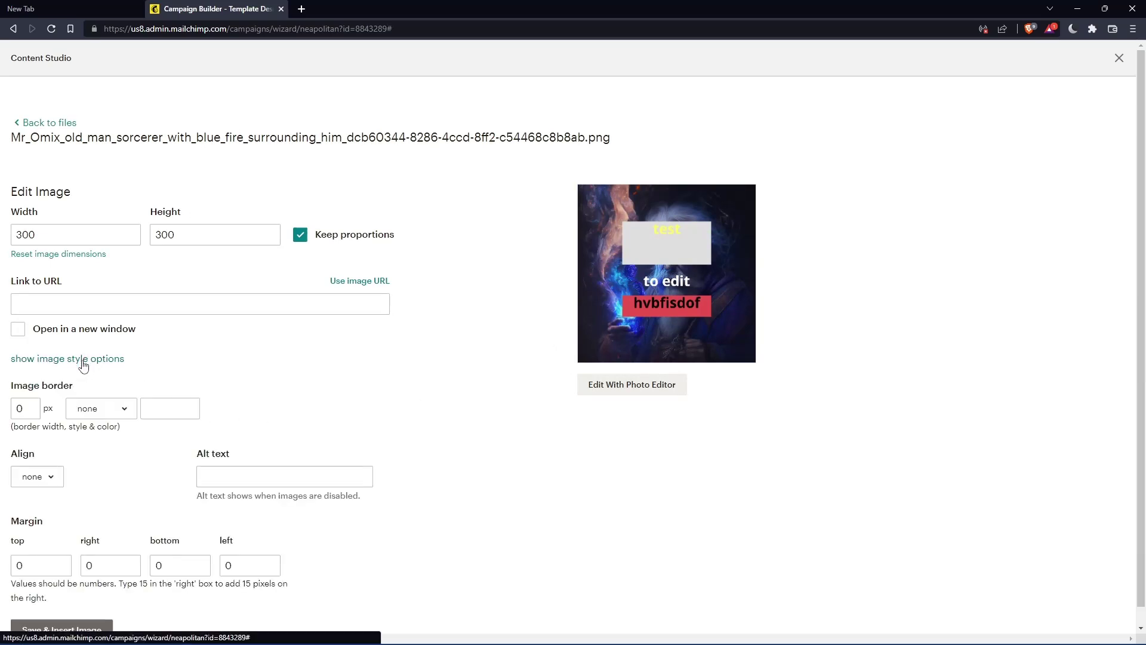
scroll(83, 366, "down", 1)
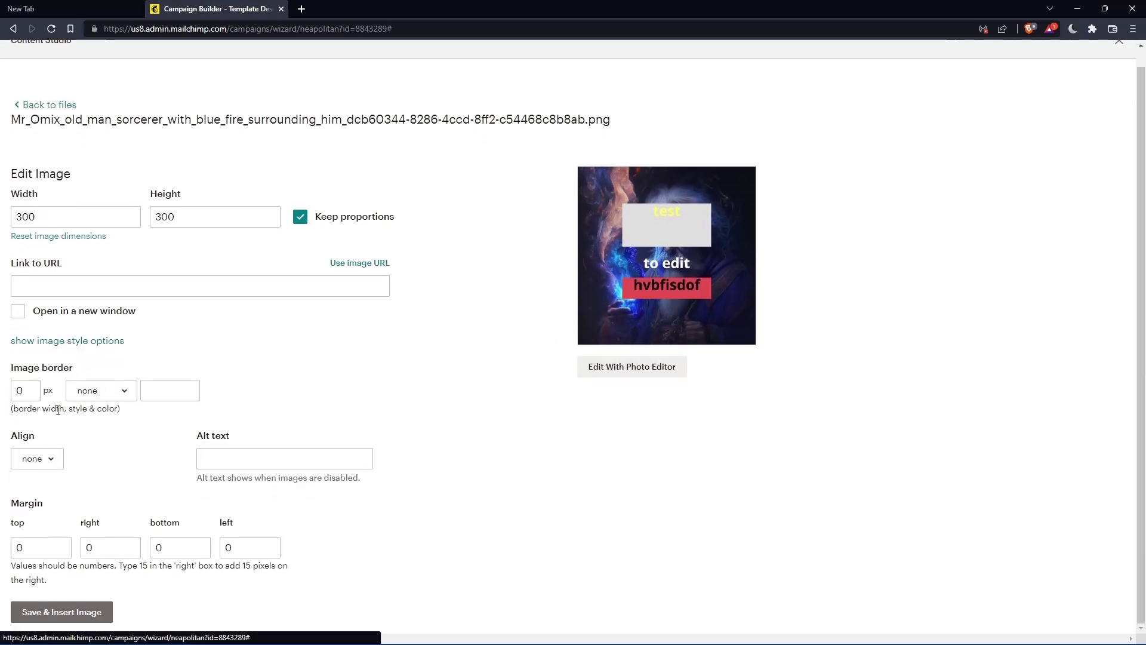
left_click(39, 456)
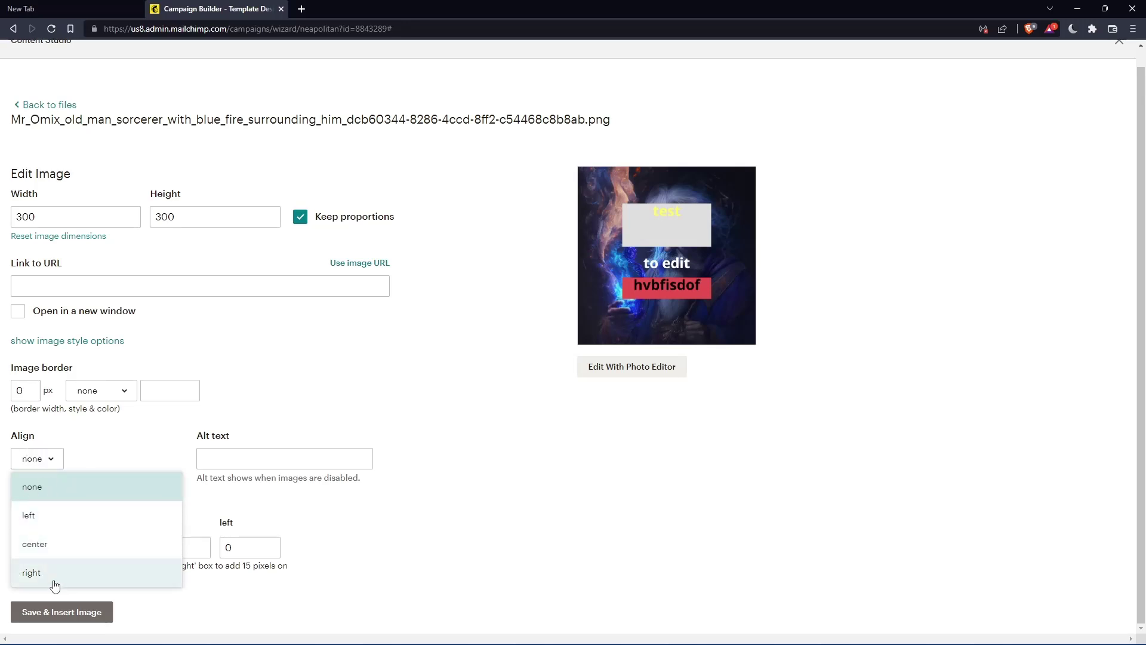
left_click(60, 513)
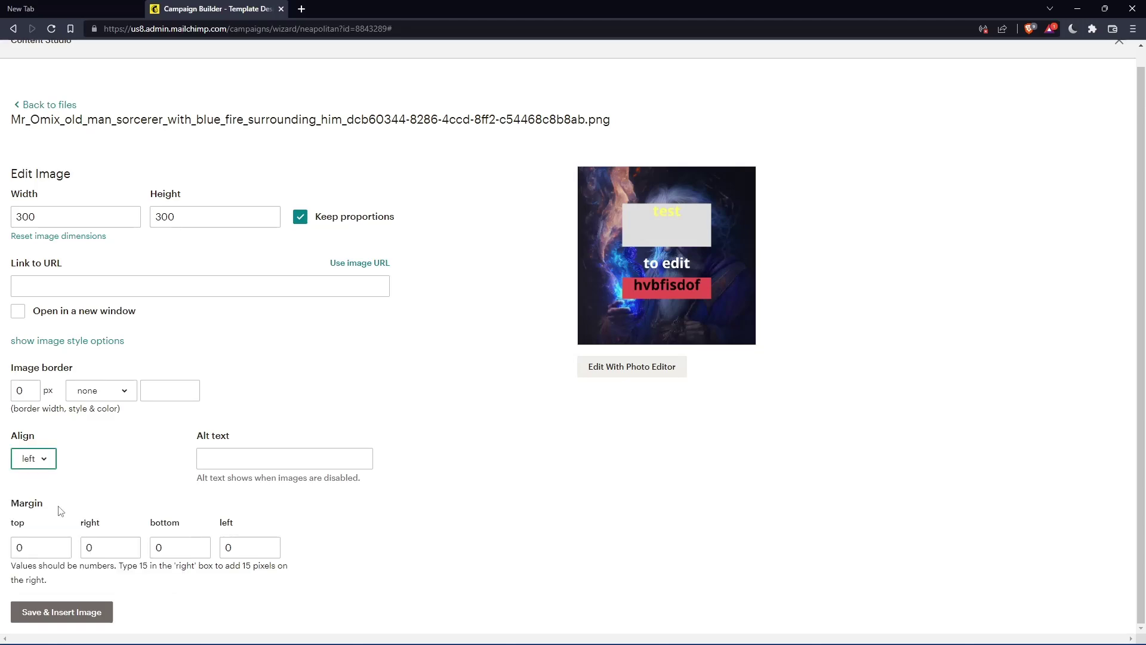
left_click(61, 613)
Step: Type 'hdhhfghdfhgdshsdgh' beside the wizard image and save and close the text block
left_click(961, 220)
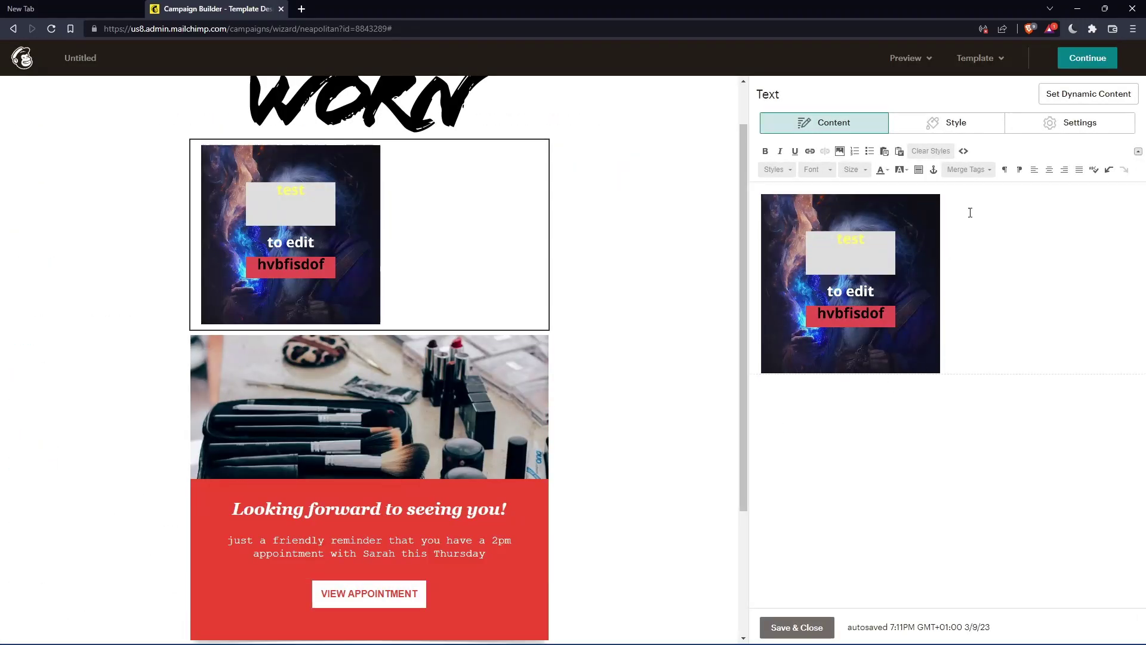
type("hdhhfghdfhgdshsdgh")
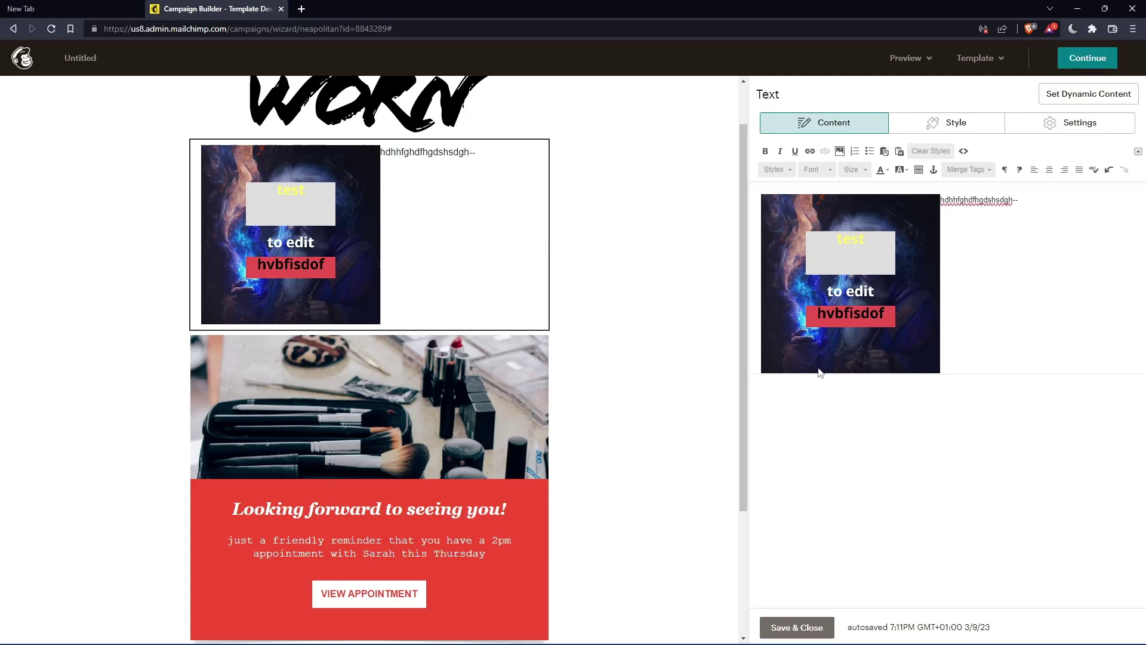
left_click(786, 627)
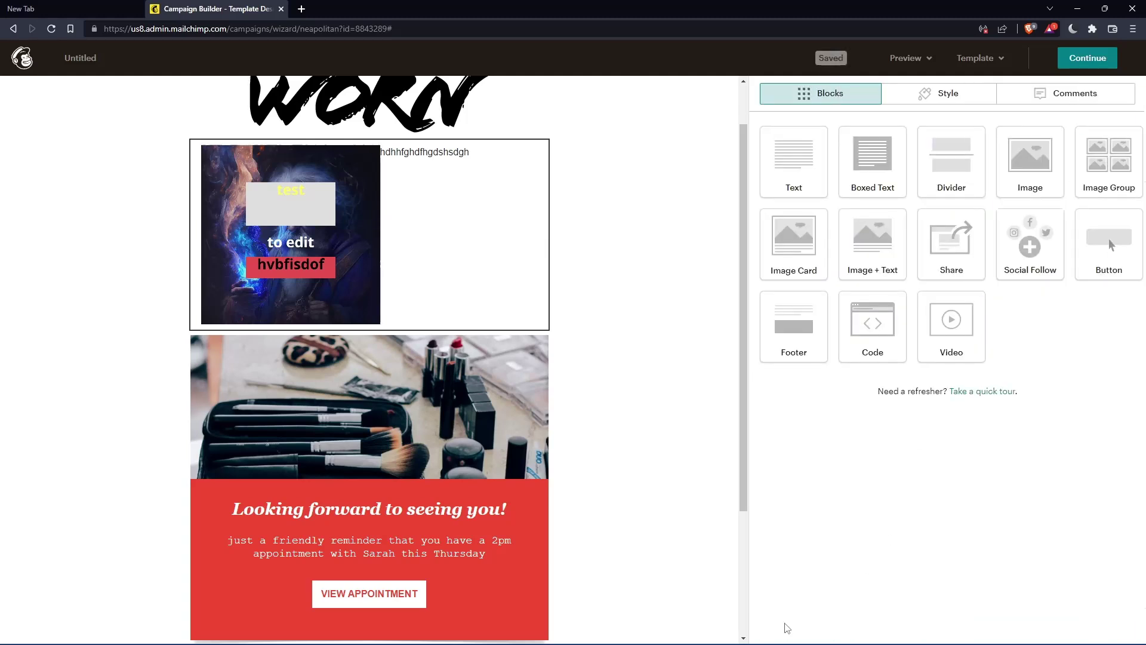